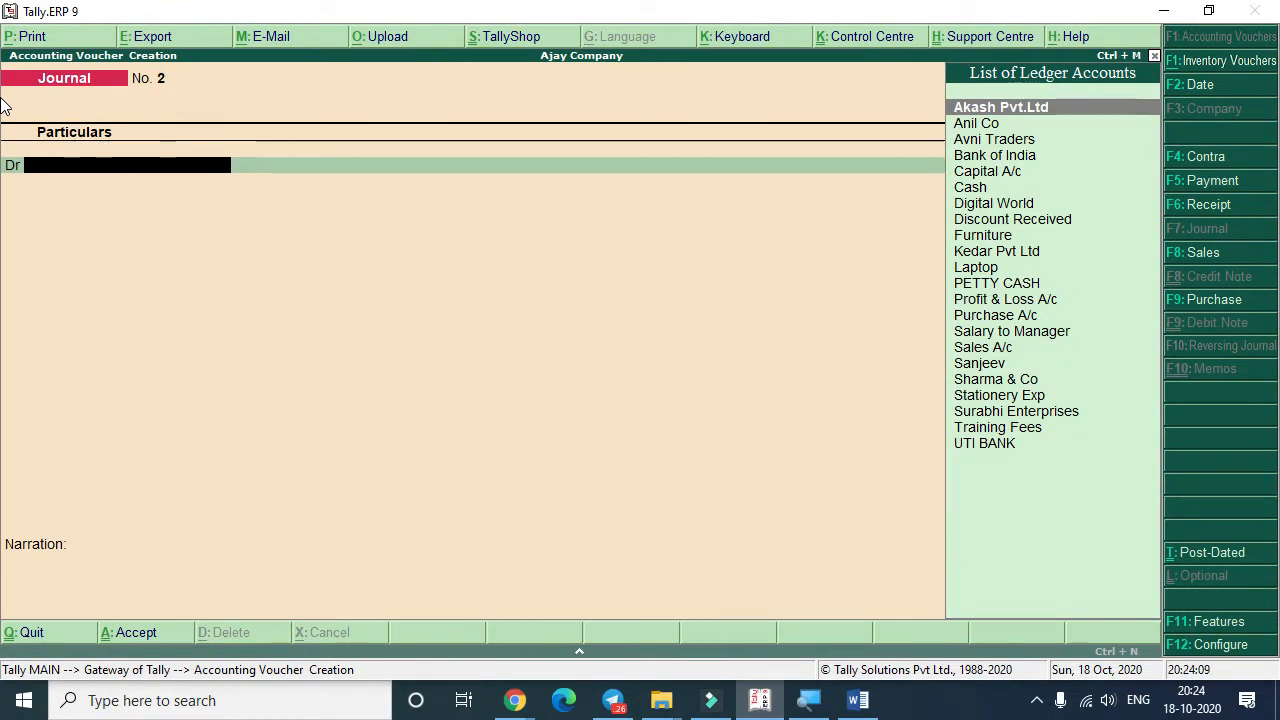
Create a Printer ledger under Fixed Assets from the journal voucher's first debit line and save it with the remaining defaults
{"action": "key", "text": "alt+c"}
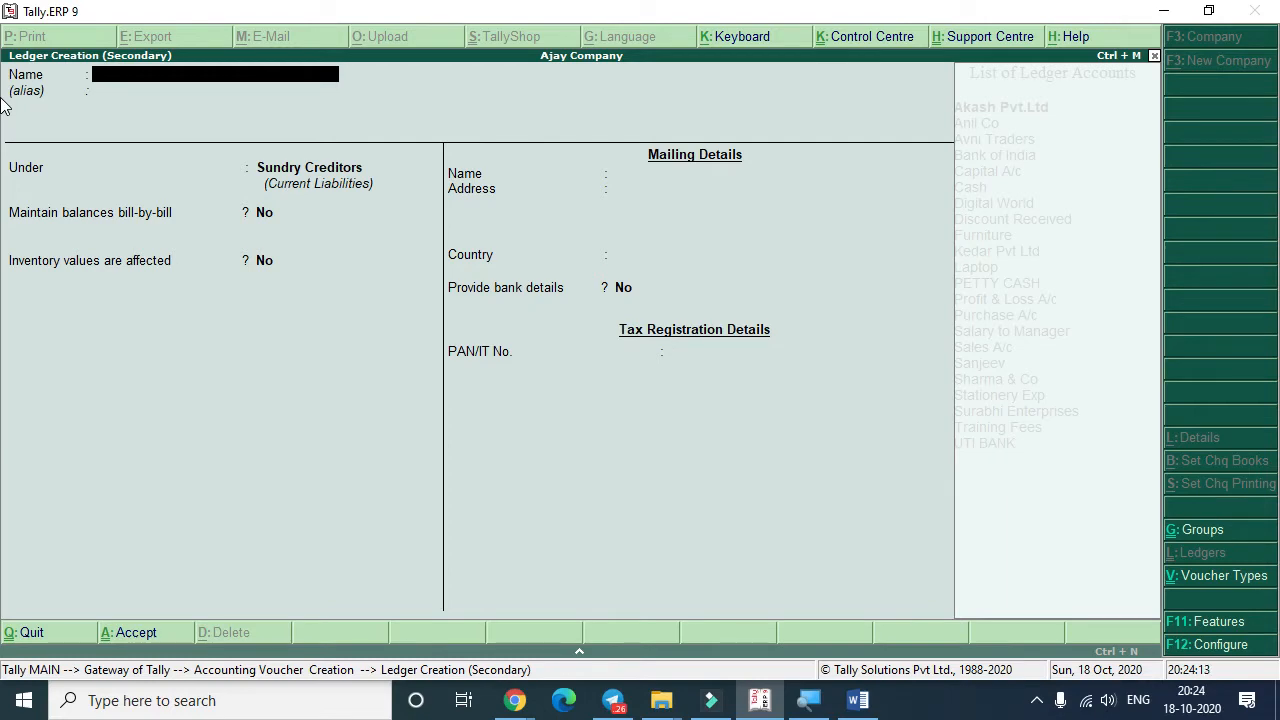
{"action": "key", "text": "alt+Tab"}
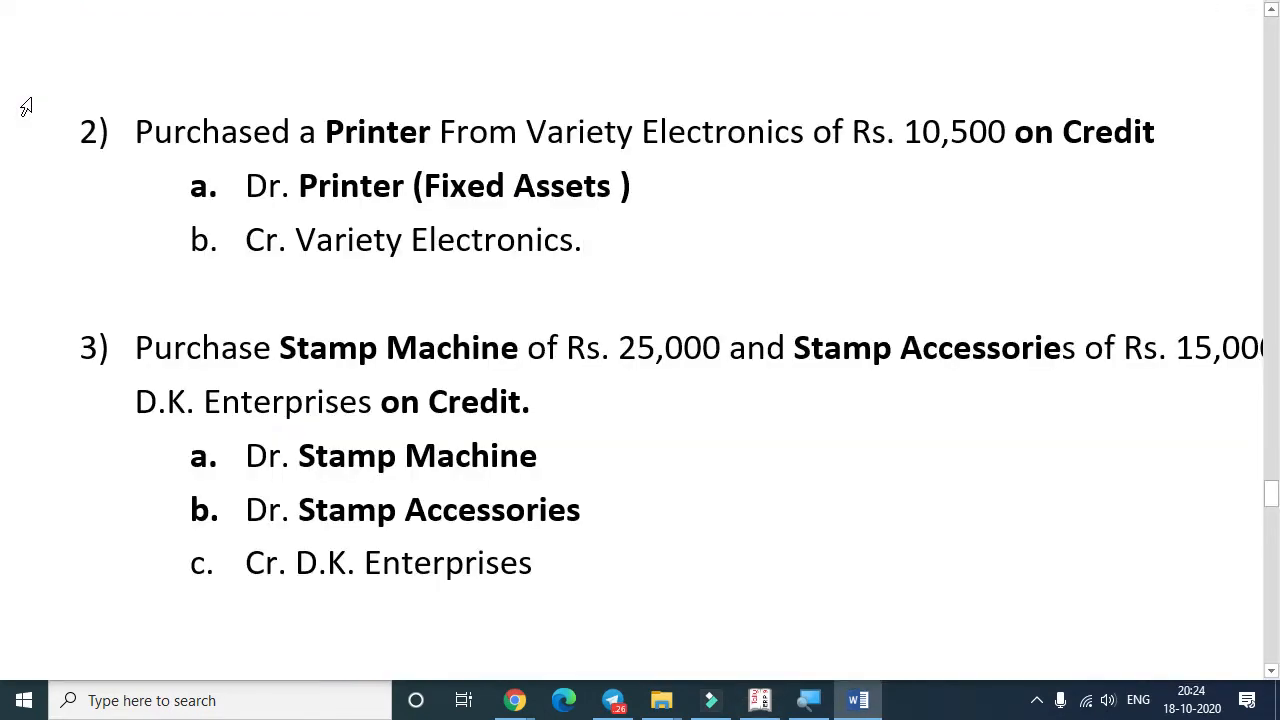
{"action": "key", "text": "alt+Tab"}
{"action": "type", "text": "Printer"}
{"action": "key", "text": "Return"}
{"action": "key", "text": "Return"}
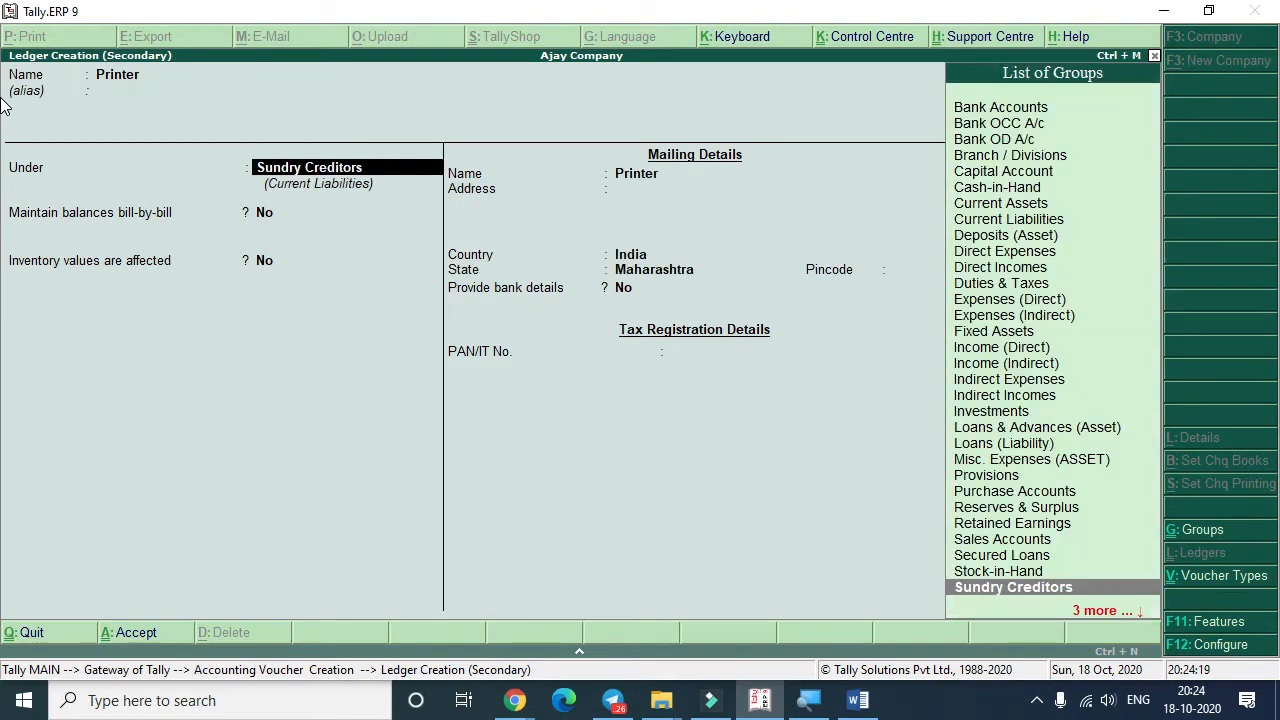
{"action": "type", "text": "Fix"}
{"action": "key", "text": "Return"}
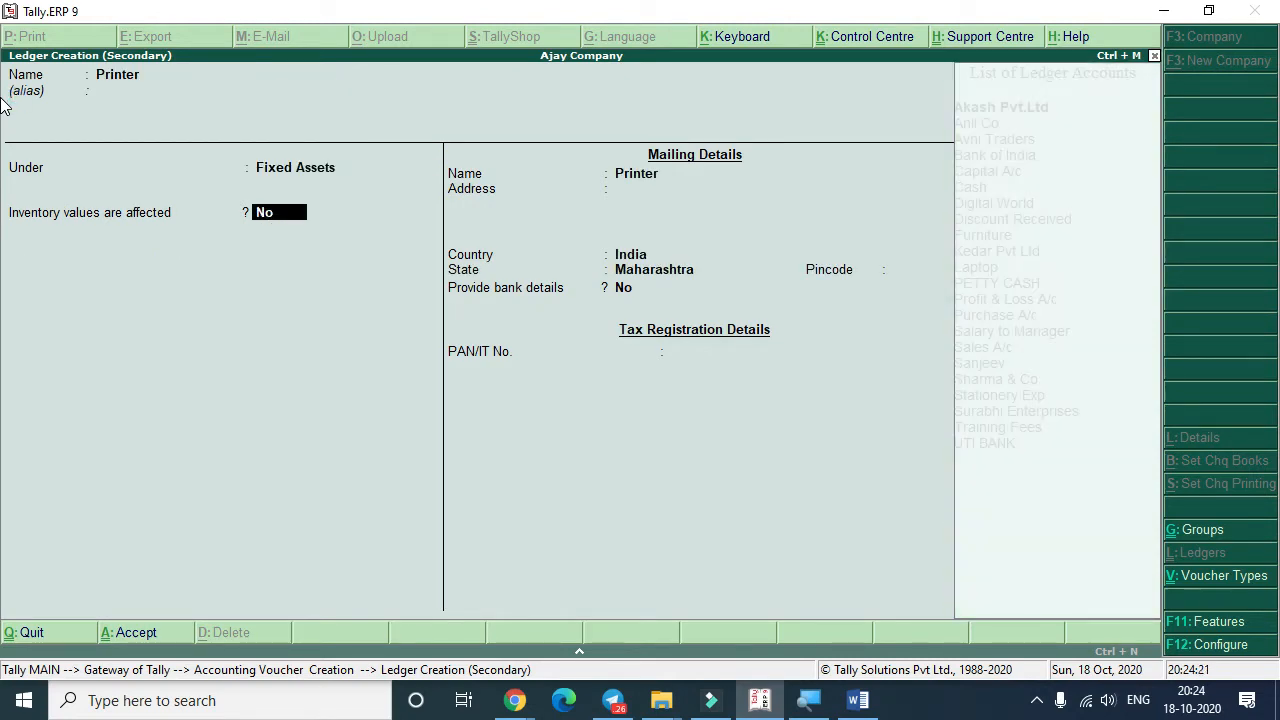
{"action": "key", "text": "ctrl+a"}
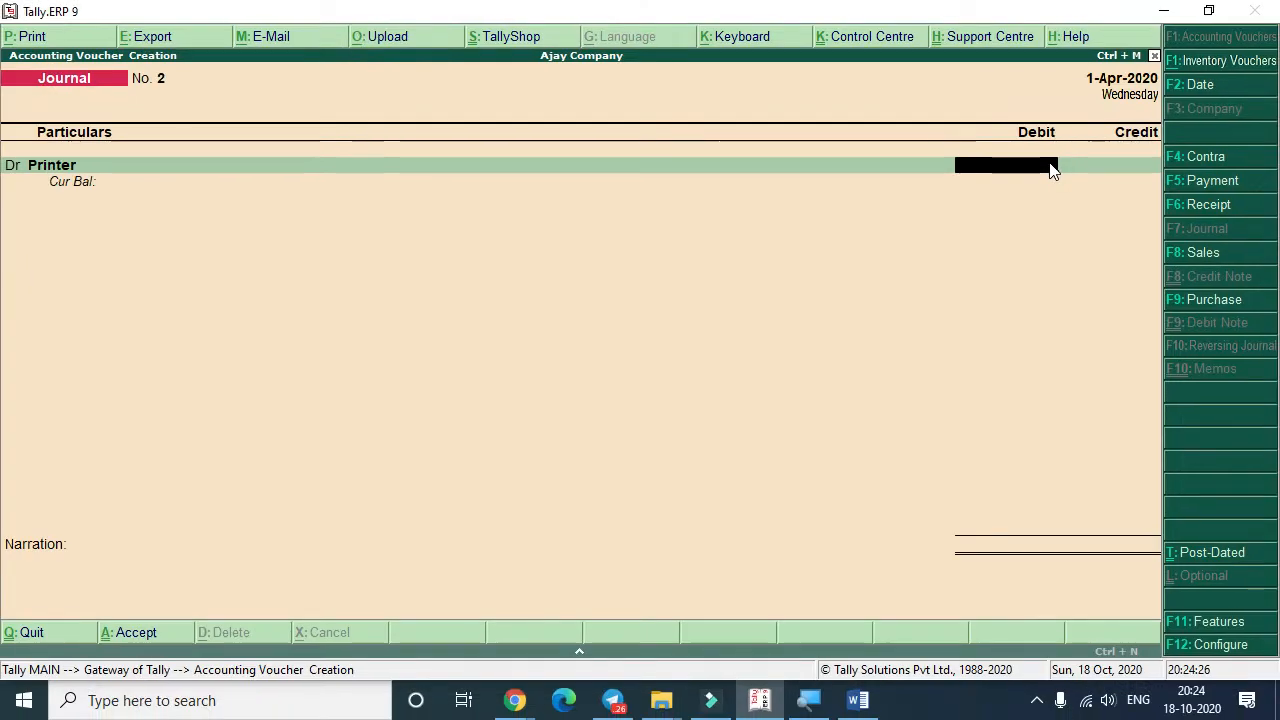
Debit the Printer ledger with 10,500 and go on to the credit line's ledger selection
{"action": "type", "text": "10500"}
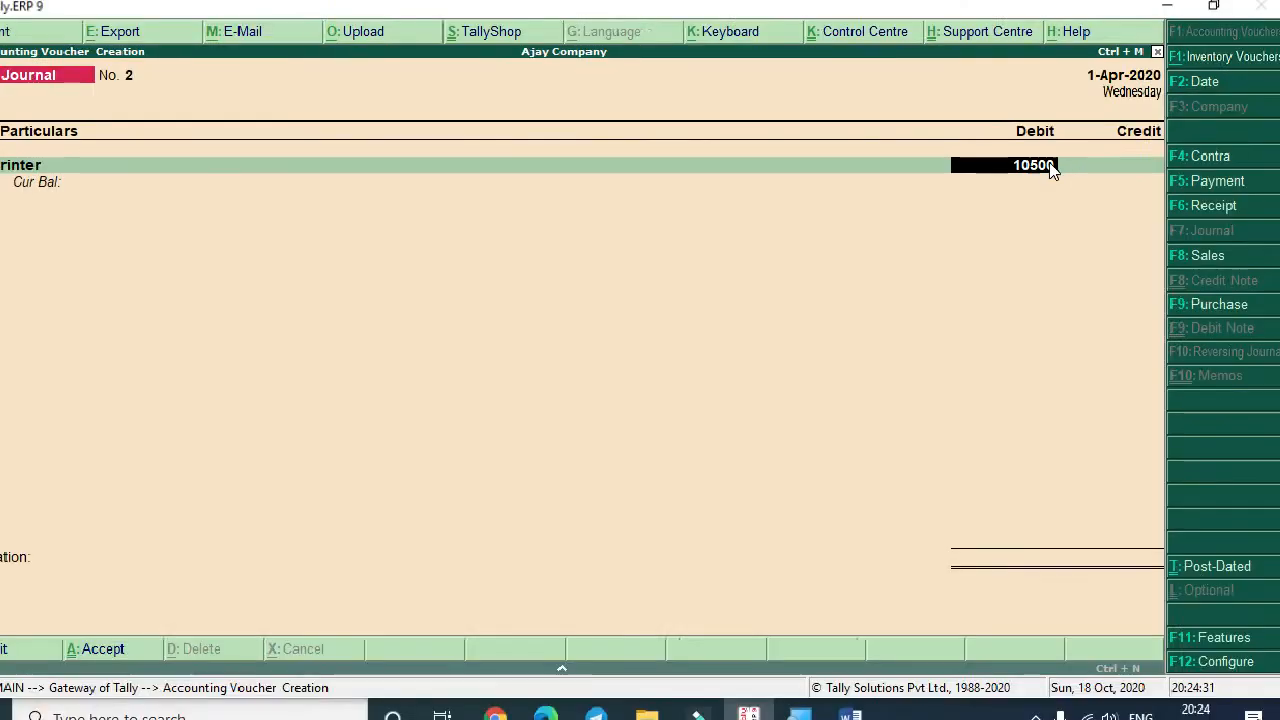
{"action": "key", "text": "Return"}
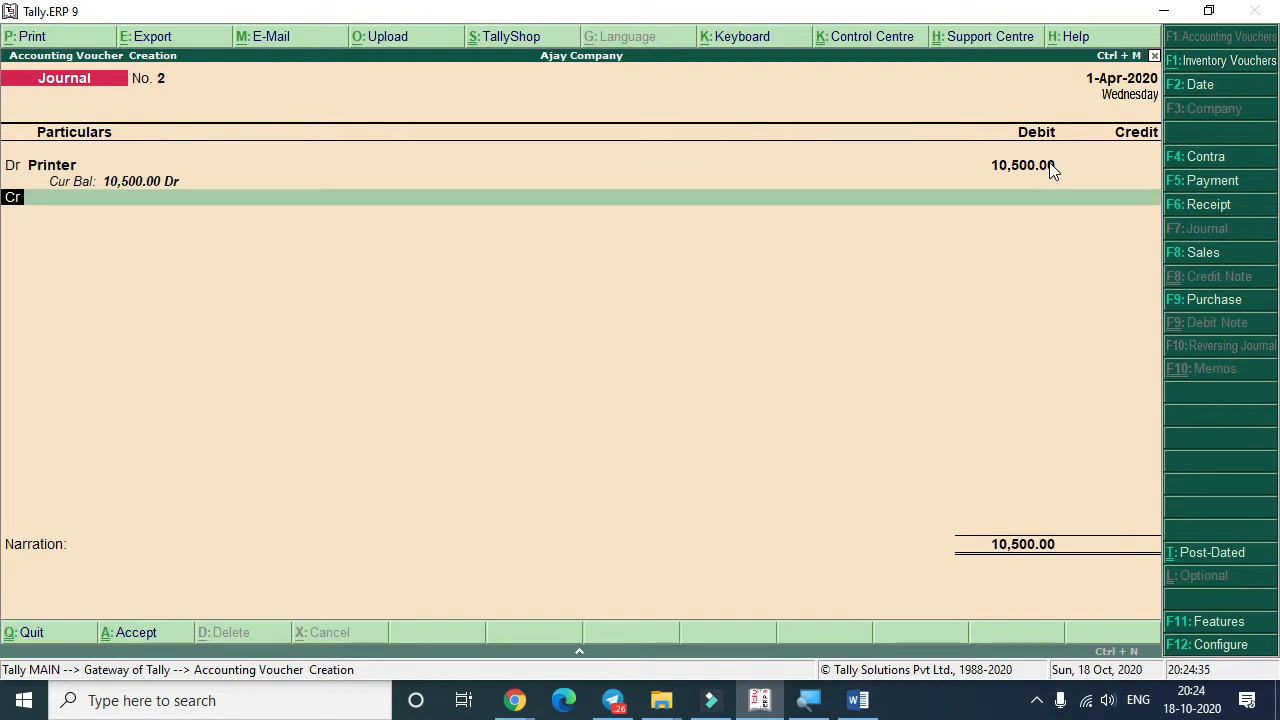
{"action": "key", "text": "Return"}
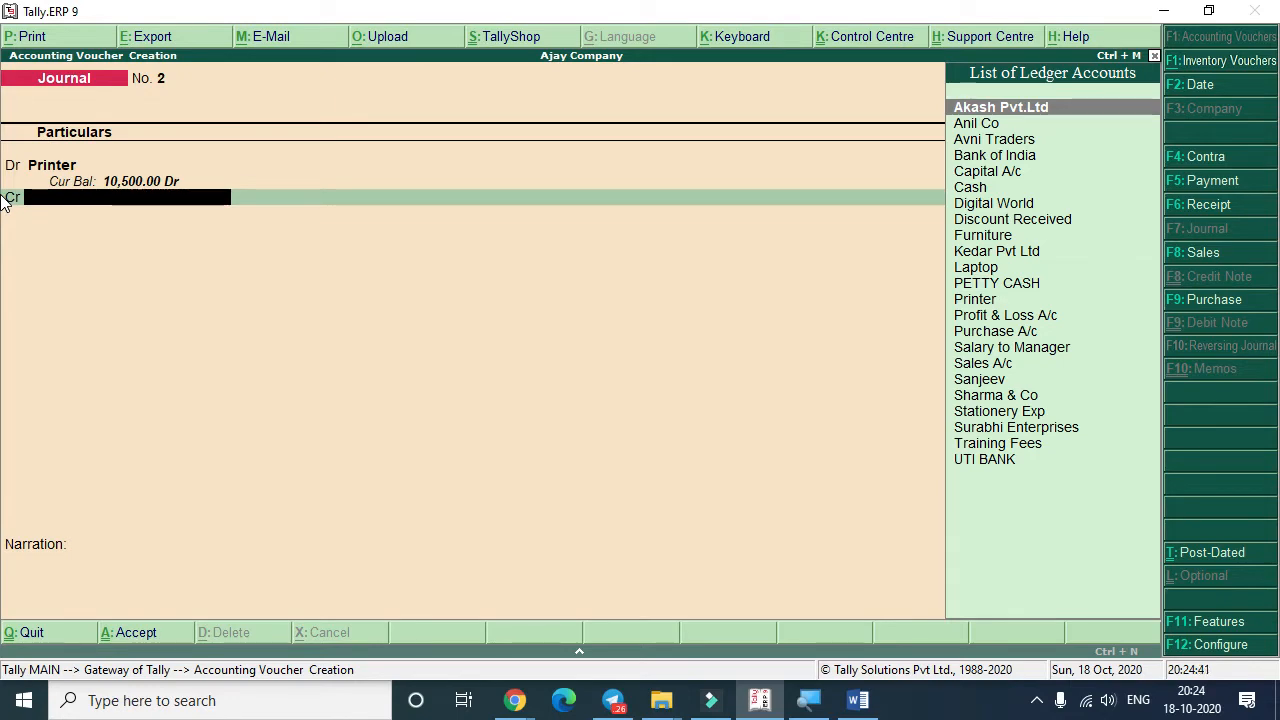
Start a new ledger for the credit line, named Variety Electronics and grouped under Sundry Creditors
{"action": "key", "text": "alt+Tab"}
{"action": "key", "text": "alt+Tab"}
{"action": "key", "text": "alt+c"}
{"action": "type", "text": "Variety Electri"}
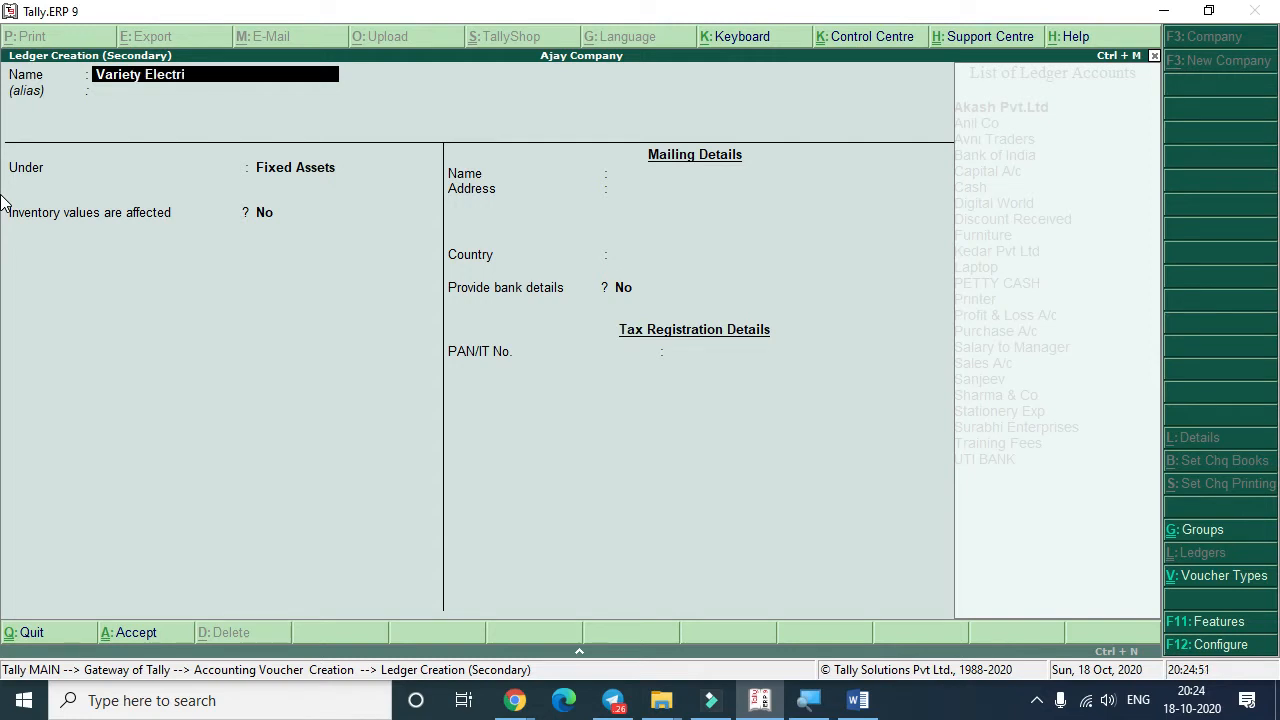
{"action": "type", "text": "n"}
{"action": "type", "text": "onics"}
{"action": "key", "text": "Return"}
{"action": "key", "text": "Return"}
{"action": "type", "text": "Sund"}
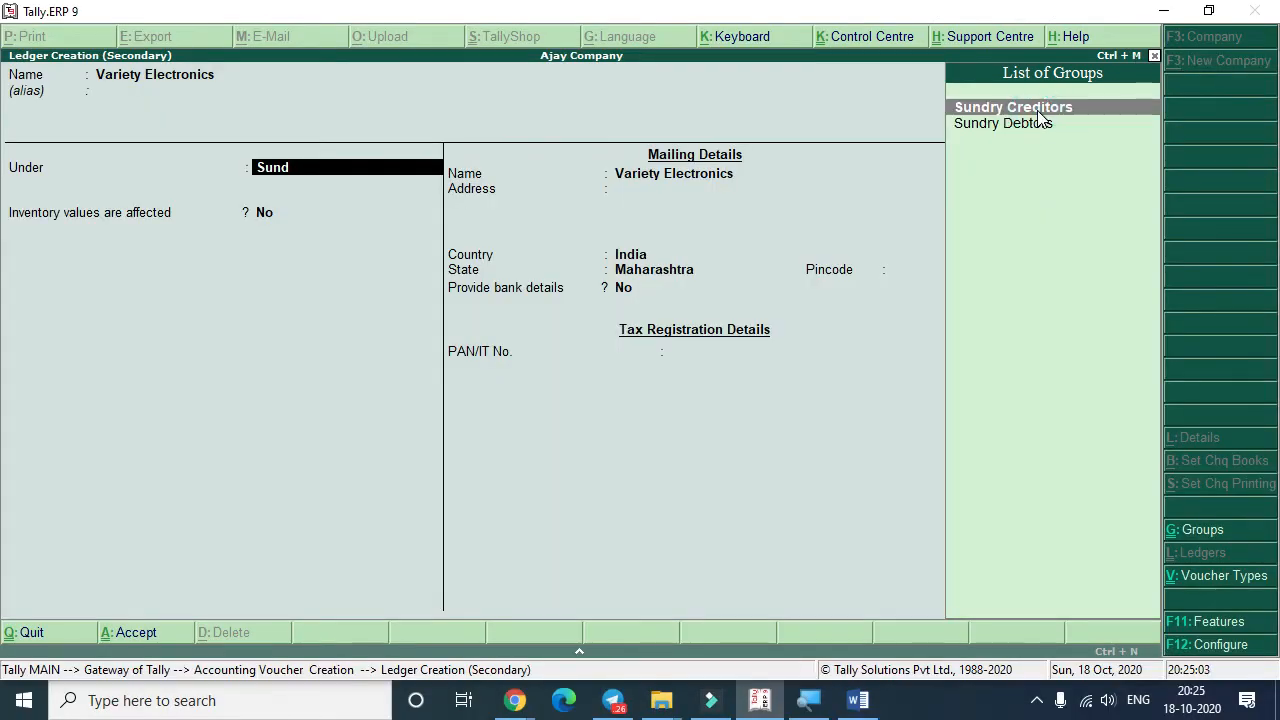
{"action": "left_click", "coordinate": [1040, 117]}
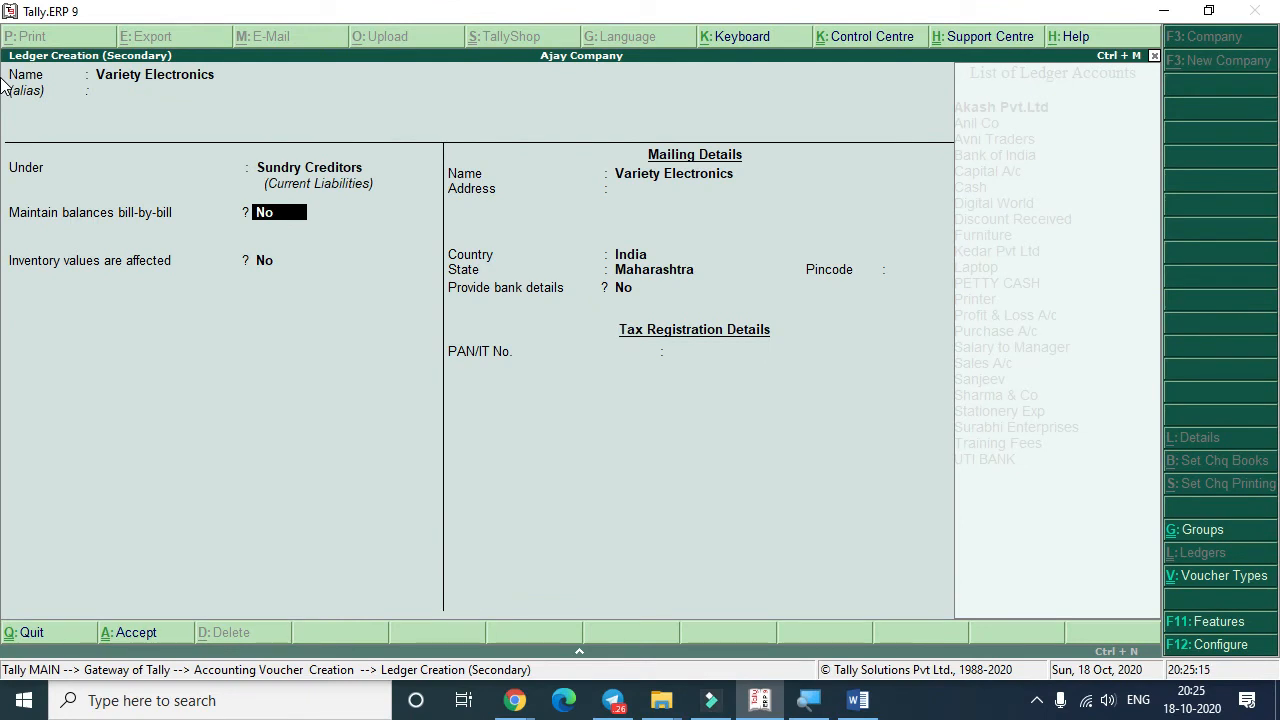
Keep the default balance, inventory, mailing and tax details for Variety Electronics and save the ledger
{"action": "key", "text": "Return"}
{"action": "key", "text": "Return"}
{"action": "key", "text": "Return"}
{"action": "key", "text": "Return"}
{"action": "key", "text": "Return"}
{"action": "key", "text": "Return"}
{"action": "key", "text": "Return"}
{"action": "key", "text": "Return"}
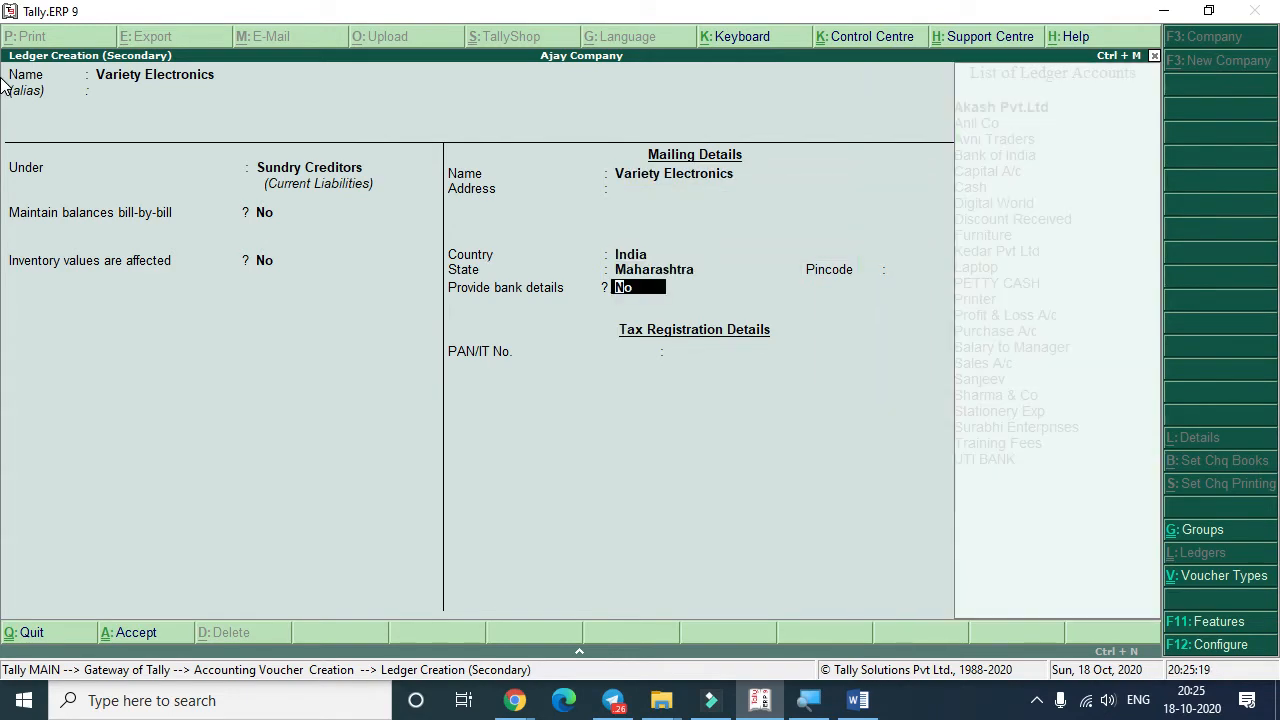
{"action": "key", "text": "Return"}
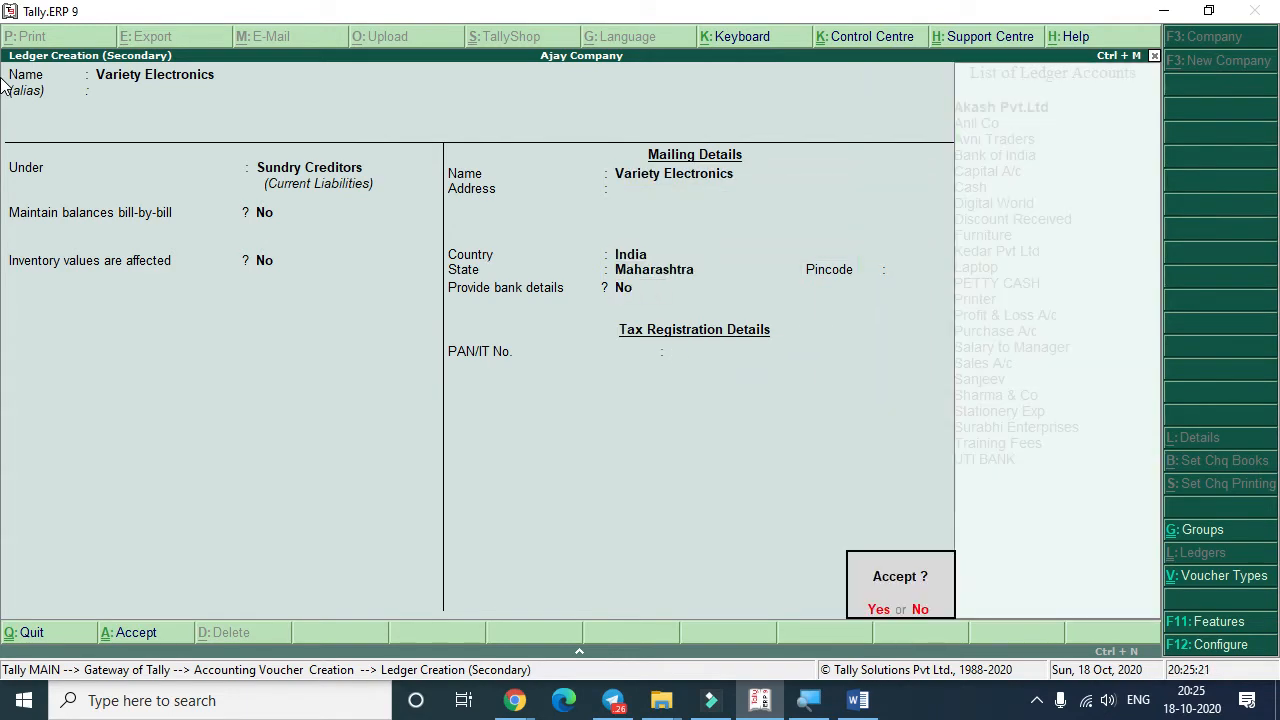
{"action": "key", "text": "Return"}
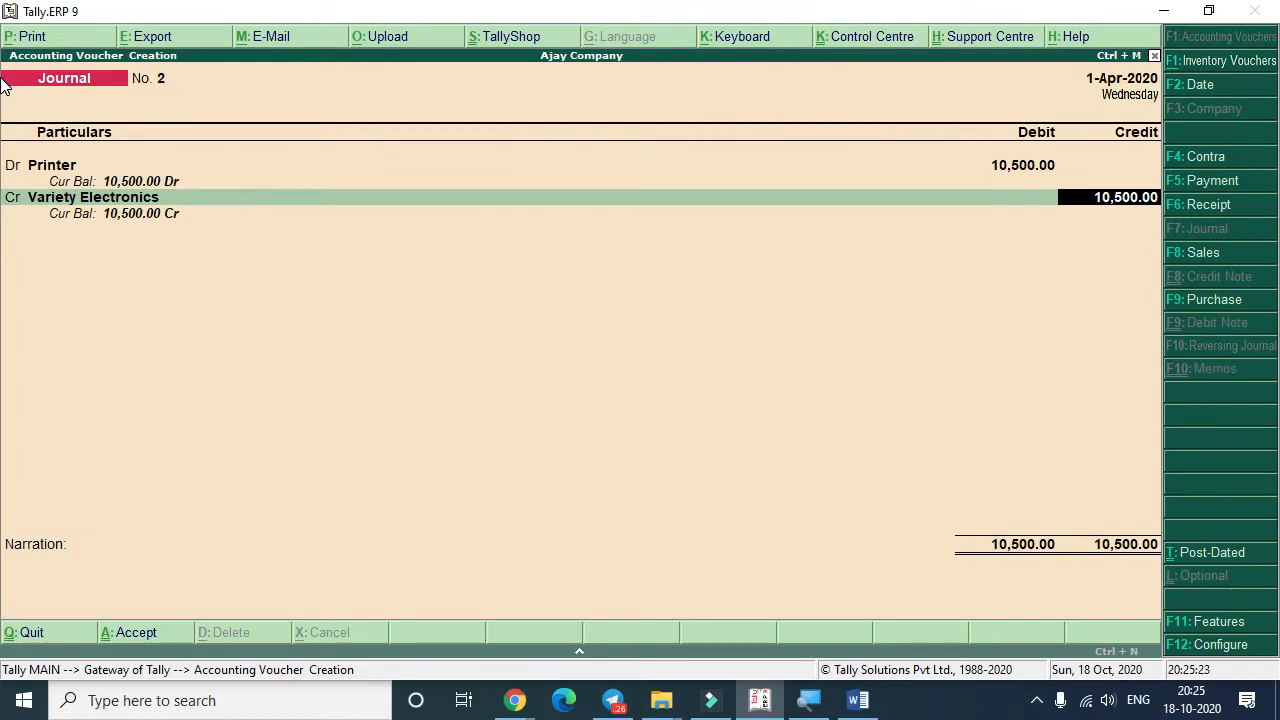
Credit Variety Electronics with 10,500, add the narration "being fixed assets purchased on credit" and save the journal voucher
{"action": "key", "text": "Return"}
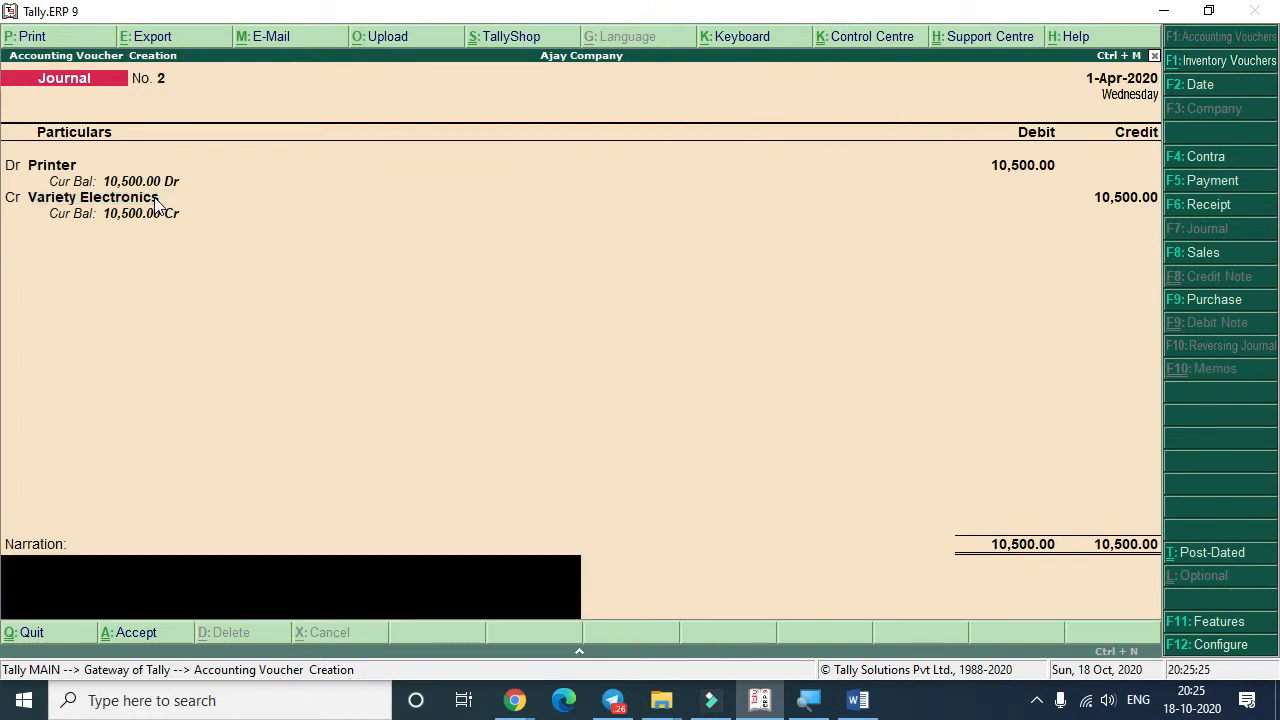
{"action": "type", "text": "being fixed assets purchased on credit"}
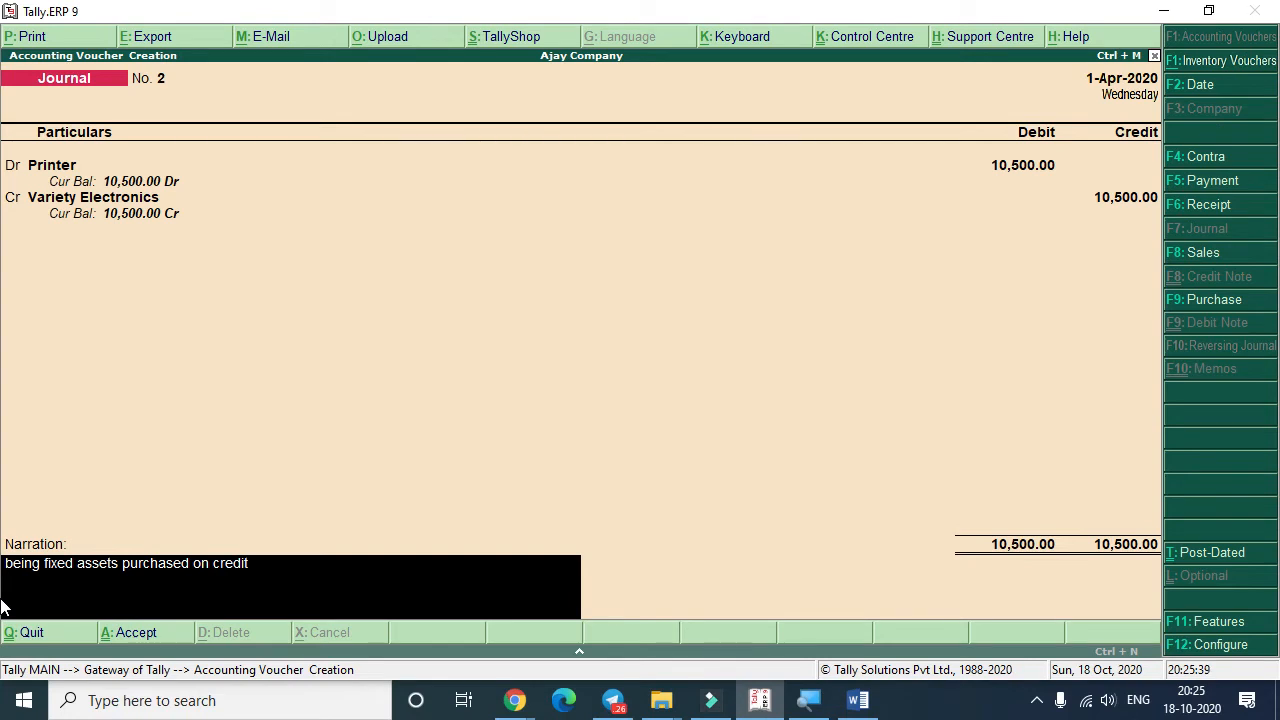
{"action": "key", "text": "Return"}
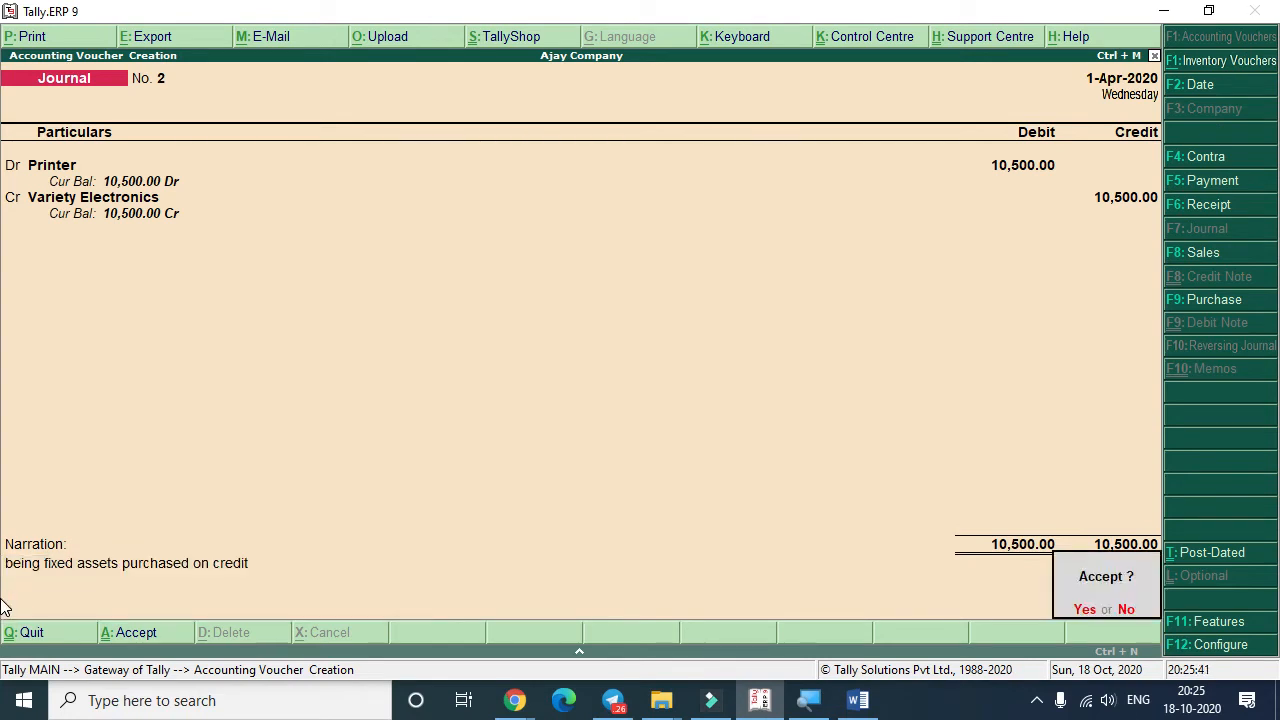
{"action": "key", "text": "Return"}
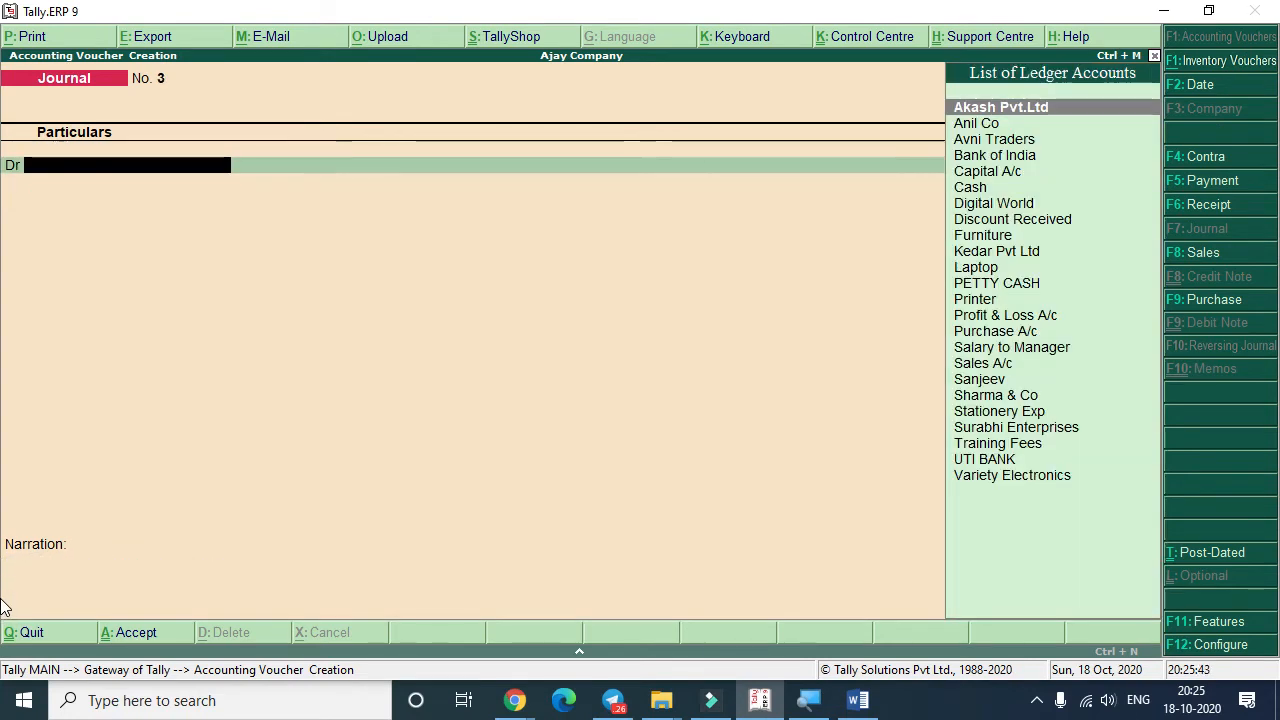
Check transaction 3 in the Word exercise, then start a Stamp Machine ledger under Fixed Assets for the new journal voucher's debit line
{"action": "key", "text": "alt+Tab"}
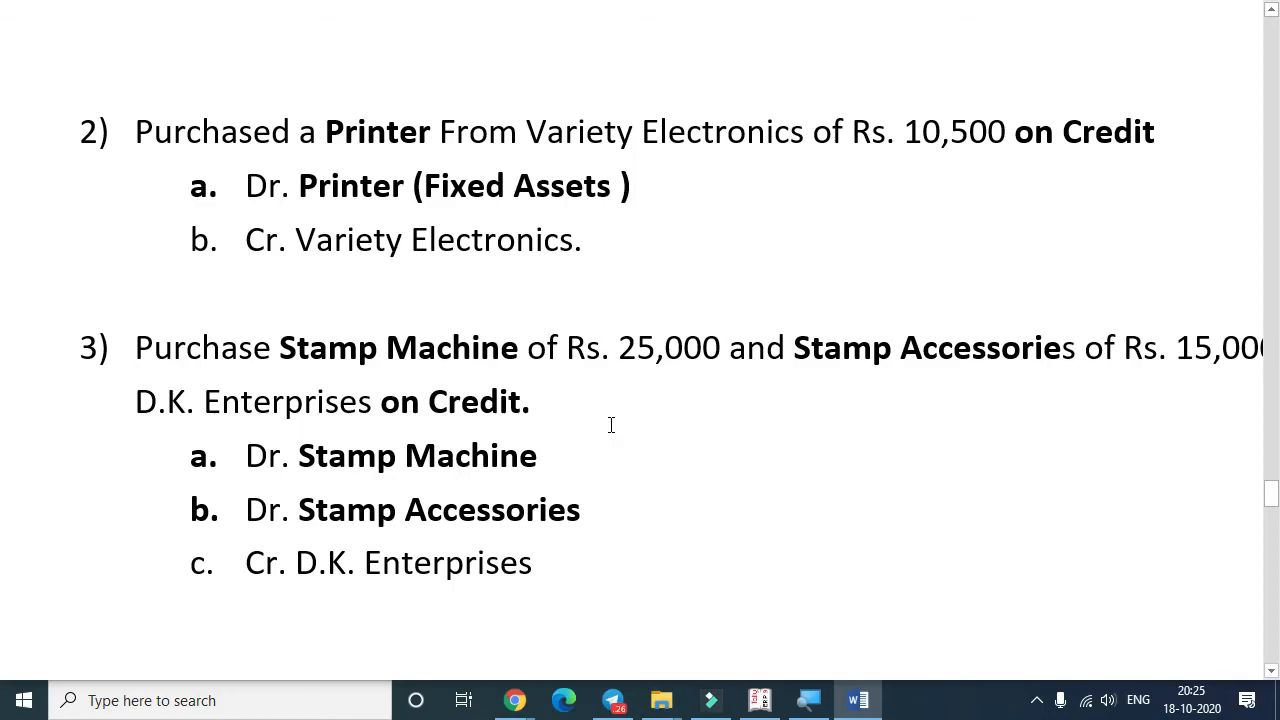
{"action": "key", "text": "ctrl+2"}
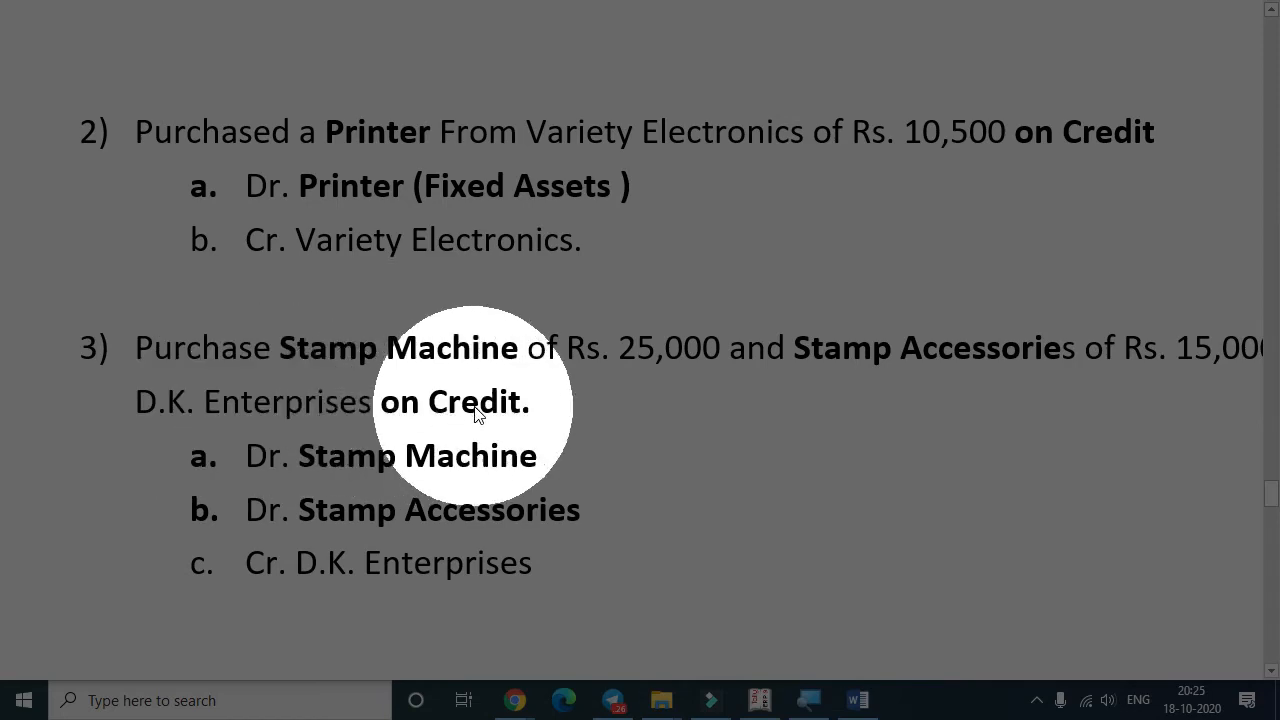
{"action": "key", "text": "Escape"}
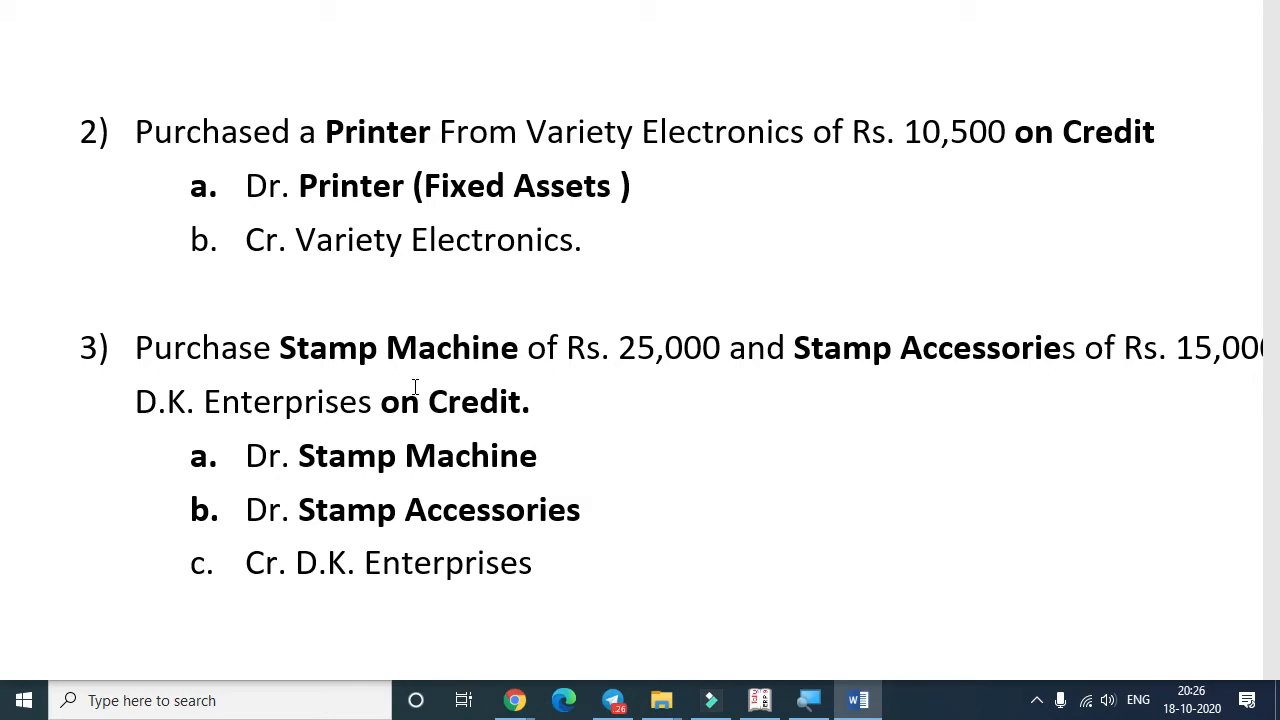
{"action": "key", "text": "alt+Tab"}
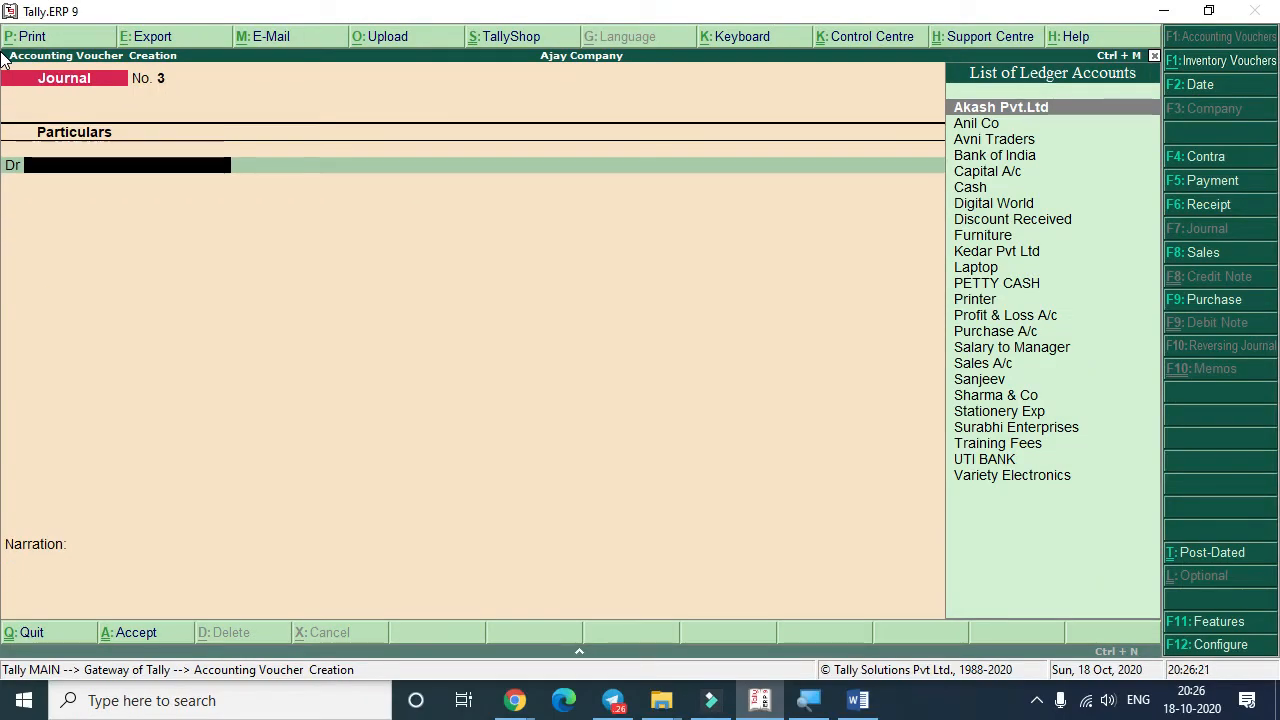
{"action": "key", "text": "alt+c"}
{"action": "type", "text": "Stamp Machin"}
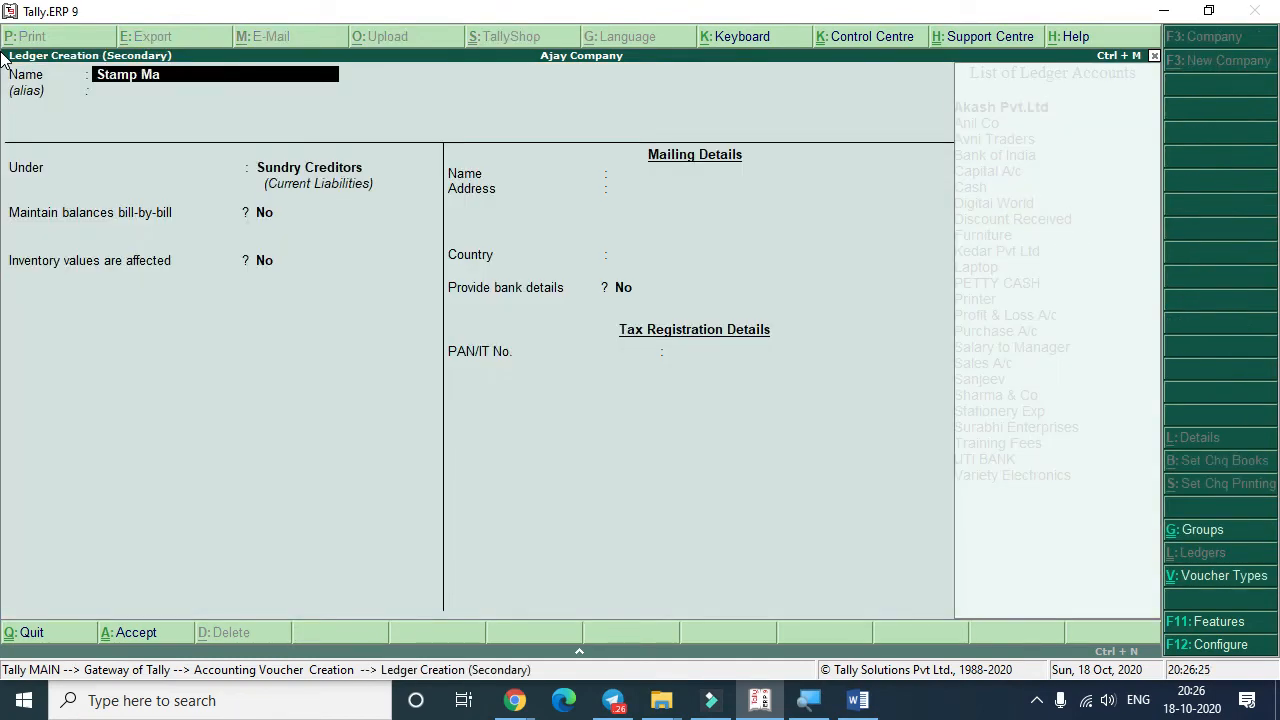
{"action": "key", "text": "Return"}
{"action": "key", "text": "Return"}
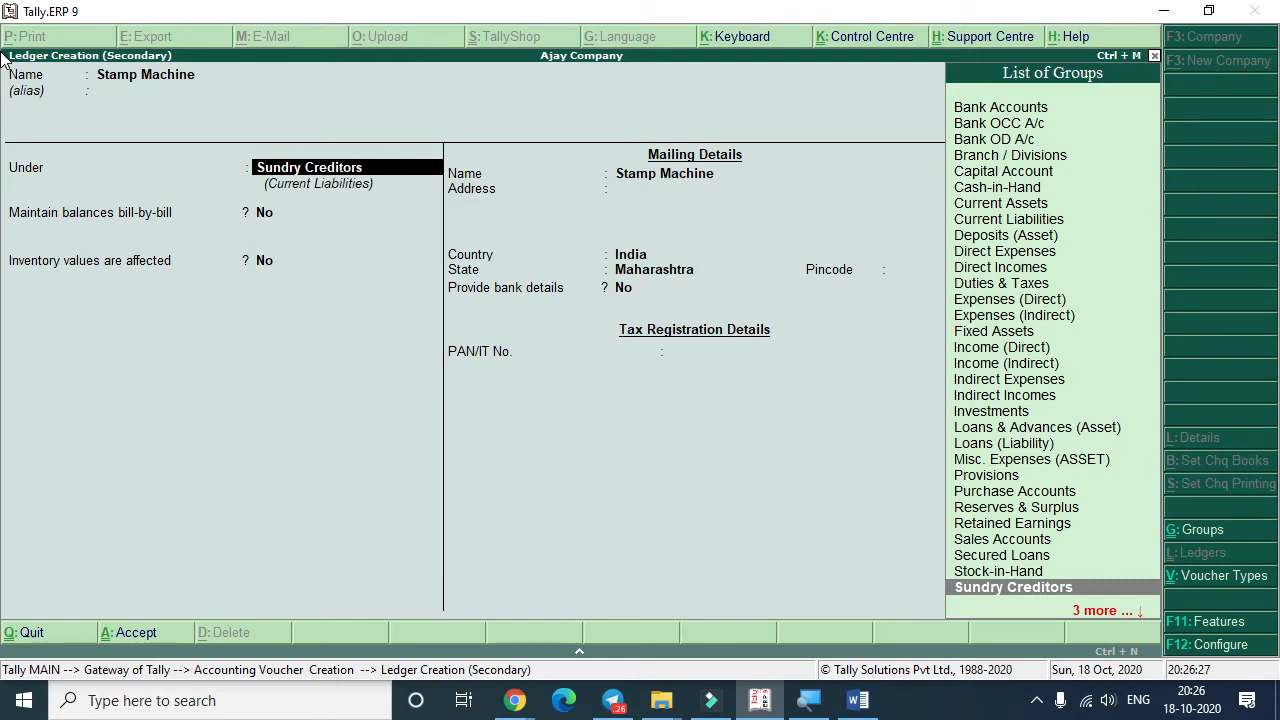
{"action": "type", "text": "Fix"}
{"action": "key", "text": "Return"}
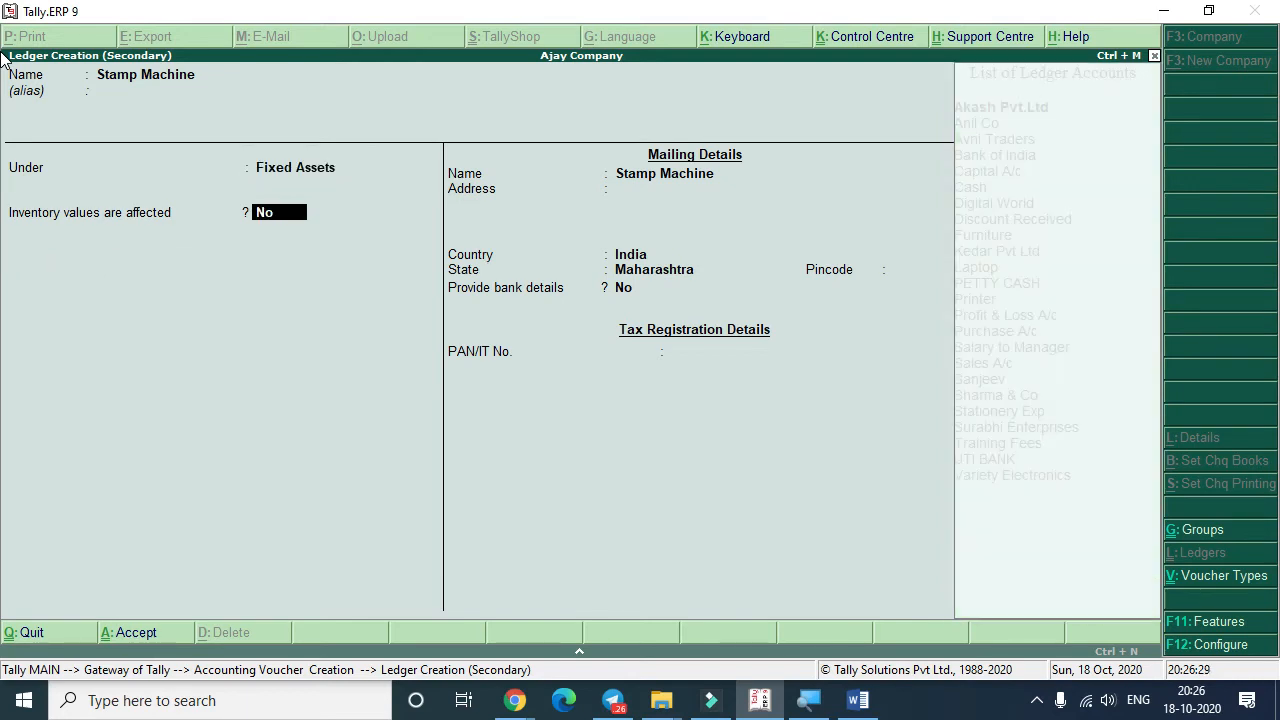
Keep the default inventory, mailing and tax details for Stamp Machine and save the ledger
{"action": "key", "text": "Return"}
{"action": "key", "text": "Return"}
{"action": "key", "text": "Return"}
{"action": "key", "text": "Return"}
{"action": "key", "text": "Return"}
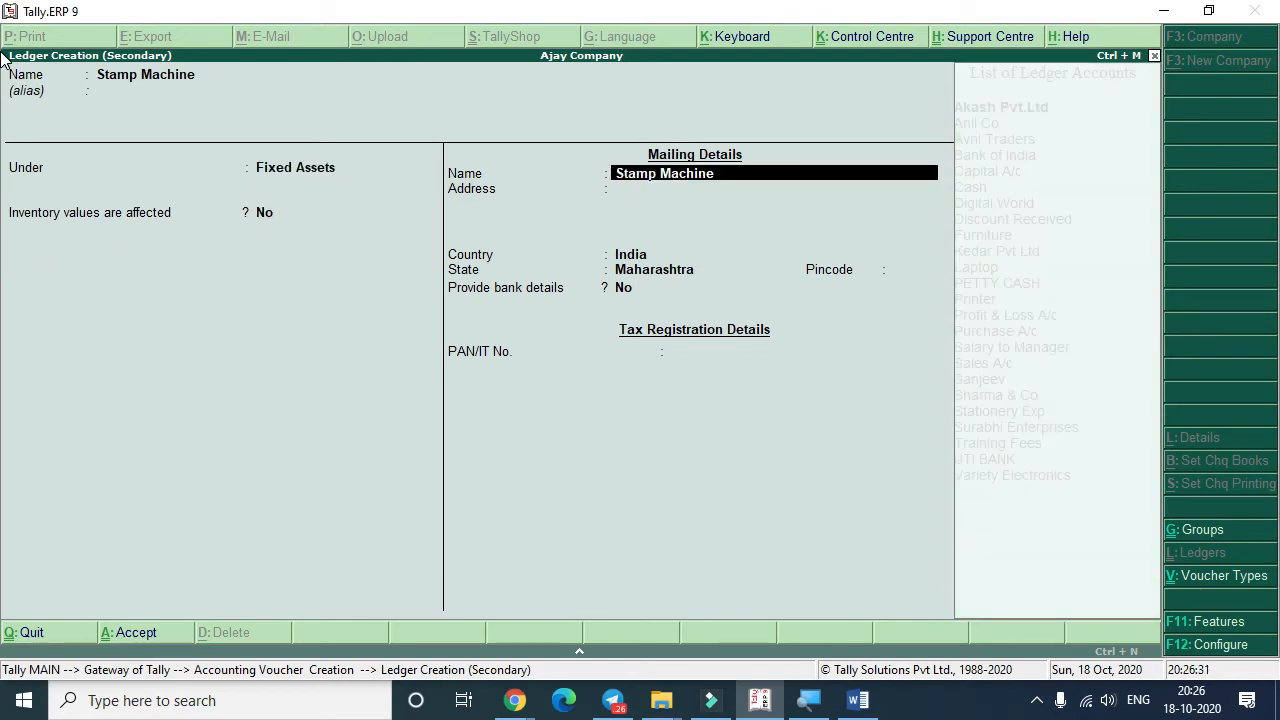
{"action": "key", "text": "Return"}
{"action": "key", "text": "Return"}
{"action": "key", "text": "Return"}
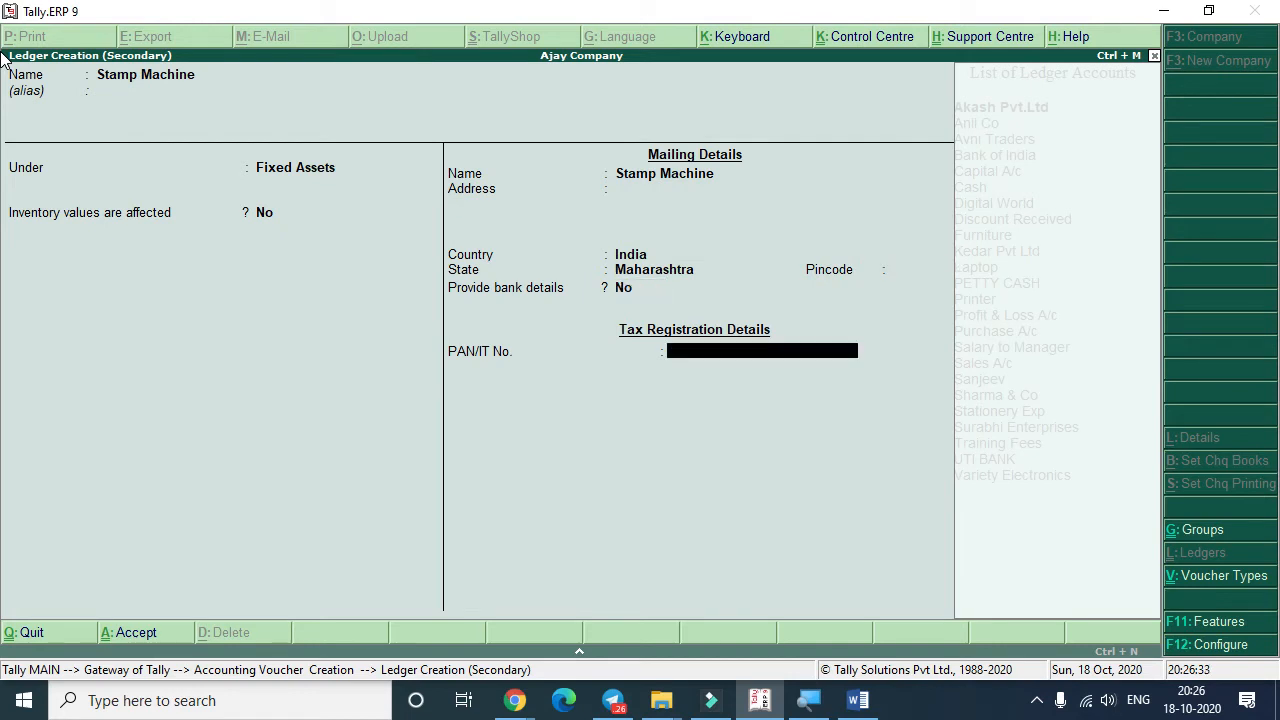
{"action": "key", "text": "Return"}
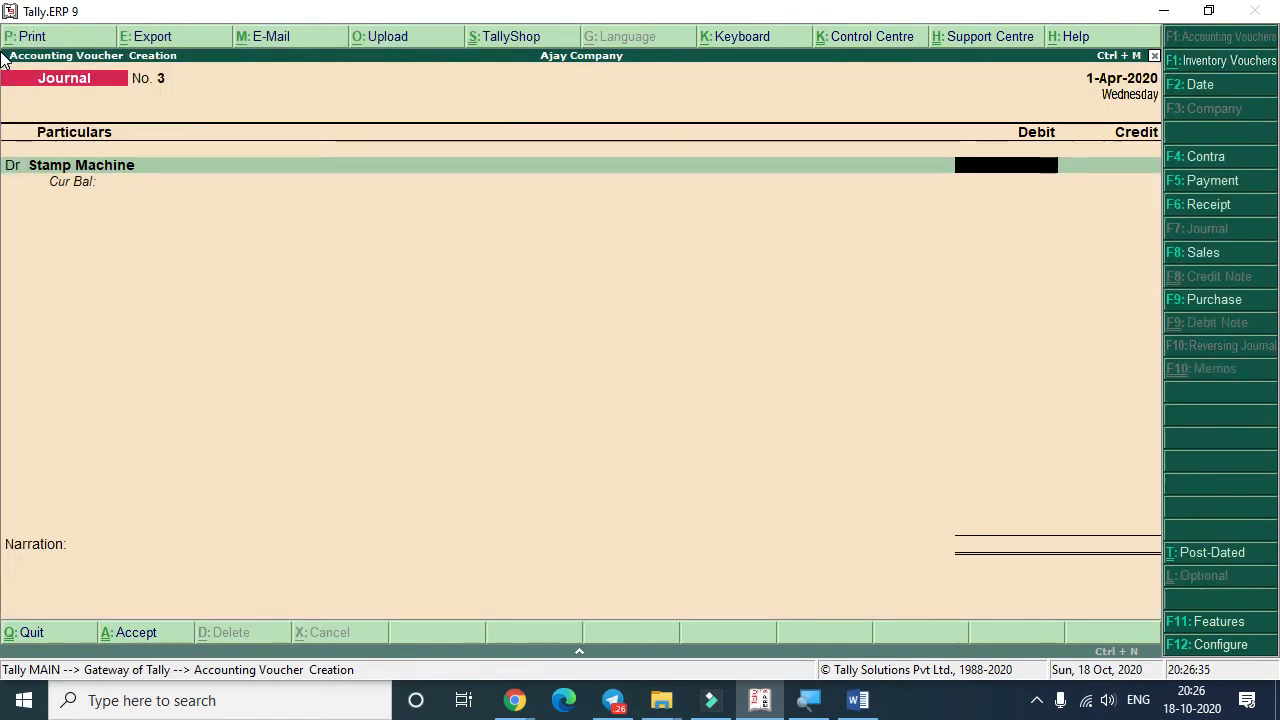
Debit the Stamp Machine ledger with 25,000, checking the entry against the Word exercise
{"action": "type", "text": "25000"}
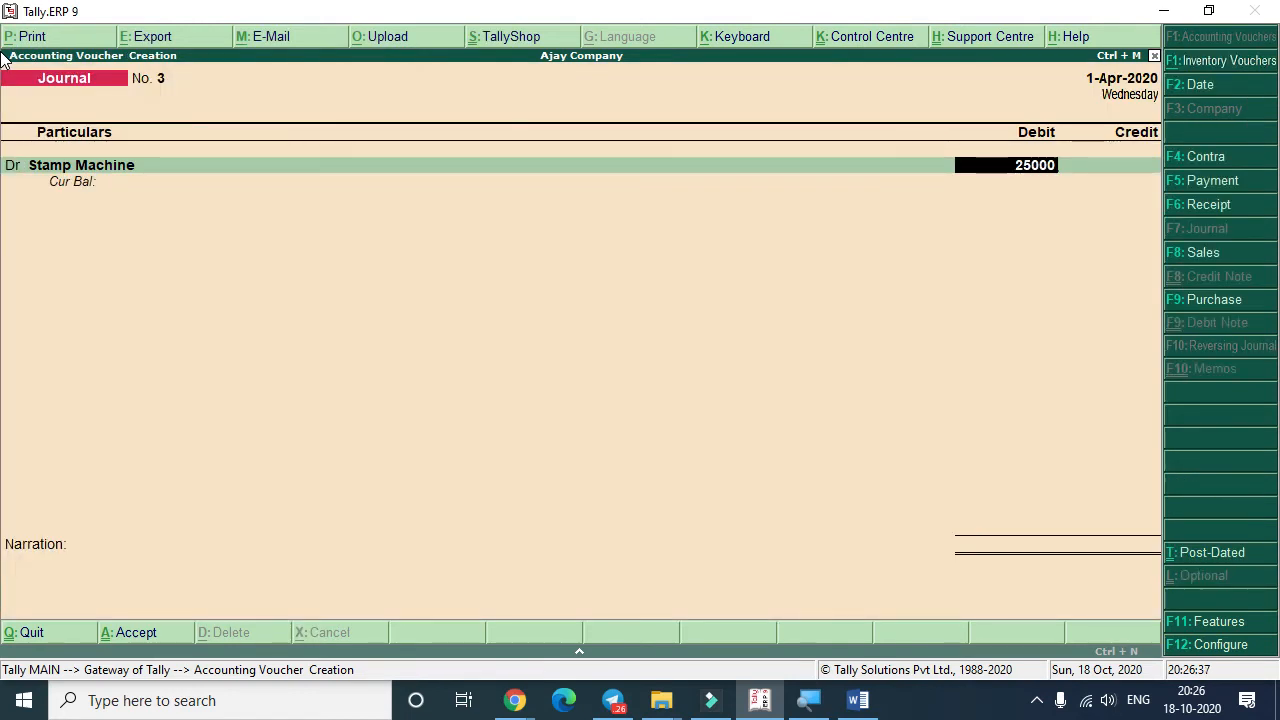
{"action": "key", "text": "alt+Tab"}
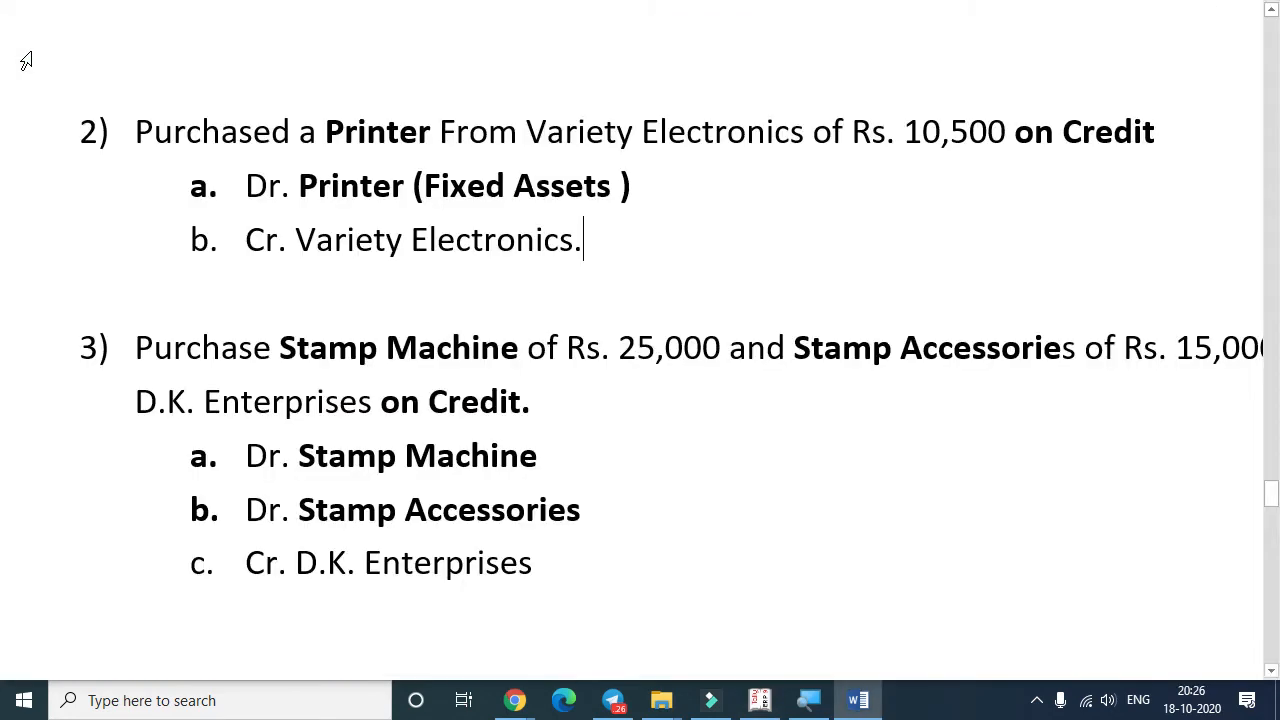
{"action": "key", "text": "alt+Tab"}
{"action": "key", "text": "Return"}
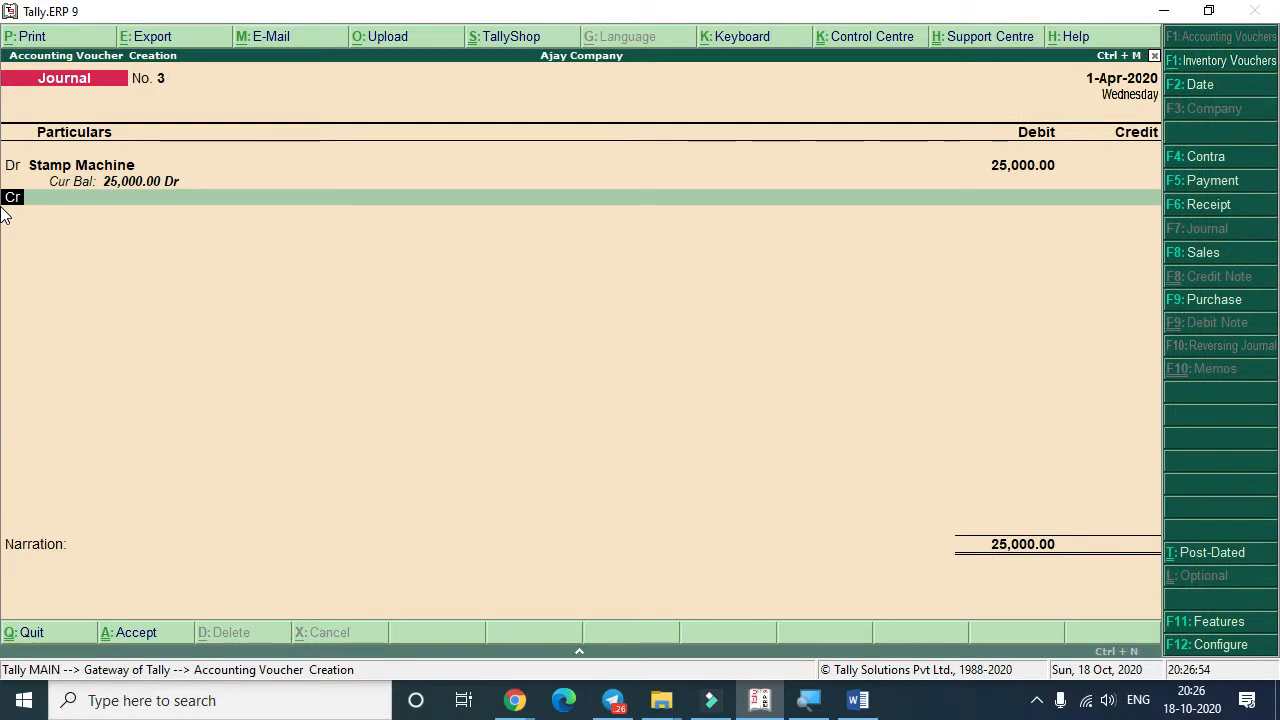
Change the voucher's second entry line from Cr to Dr to allow another debit
{"action": "key", "text": "Return"}
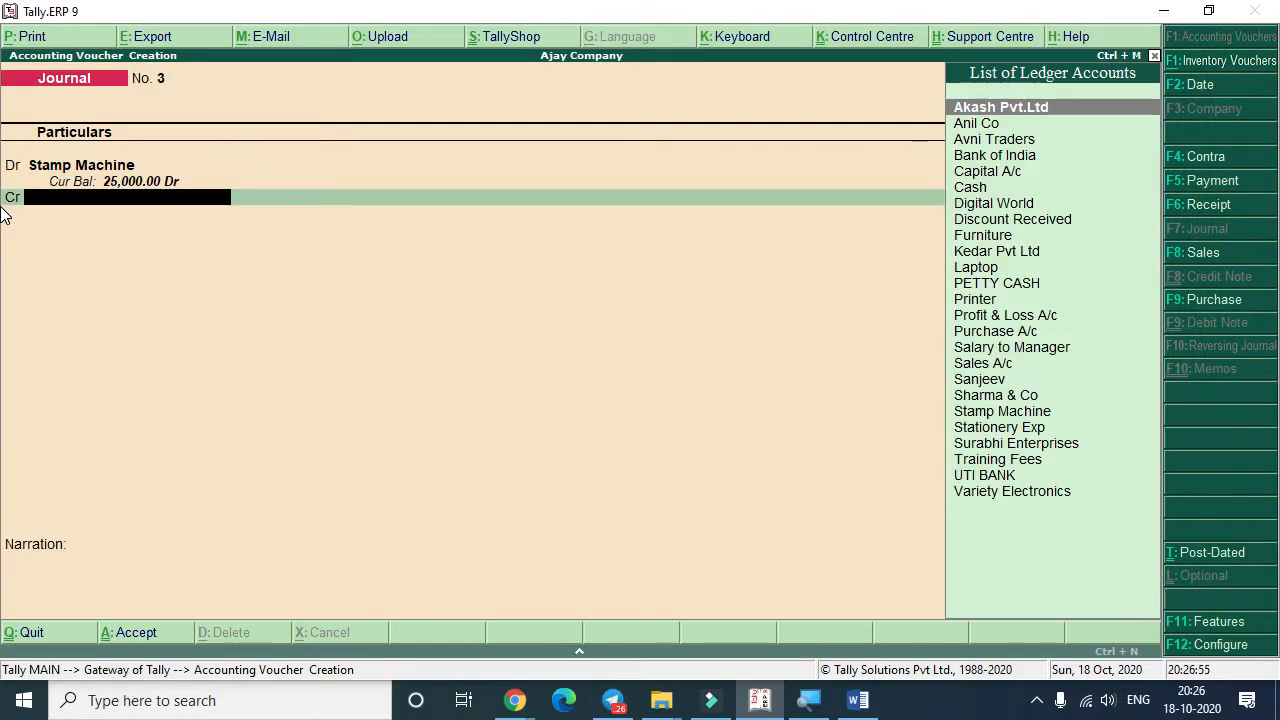
{"action": "key", "text": "BackSpace"}
{"action": "type", "text": "d"}
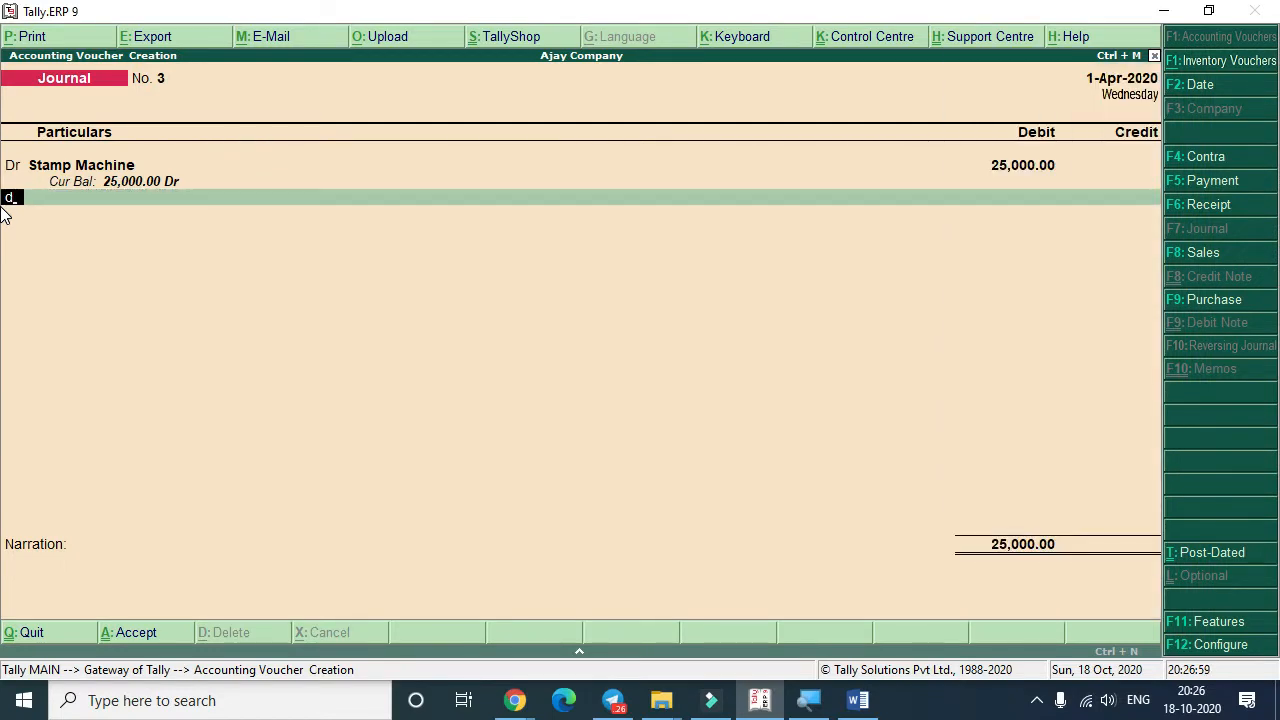
{"action": "type", "text": "r"}
{"action": "key", "text": "Return"}
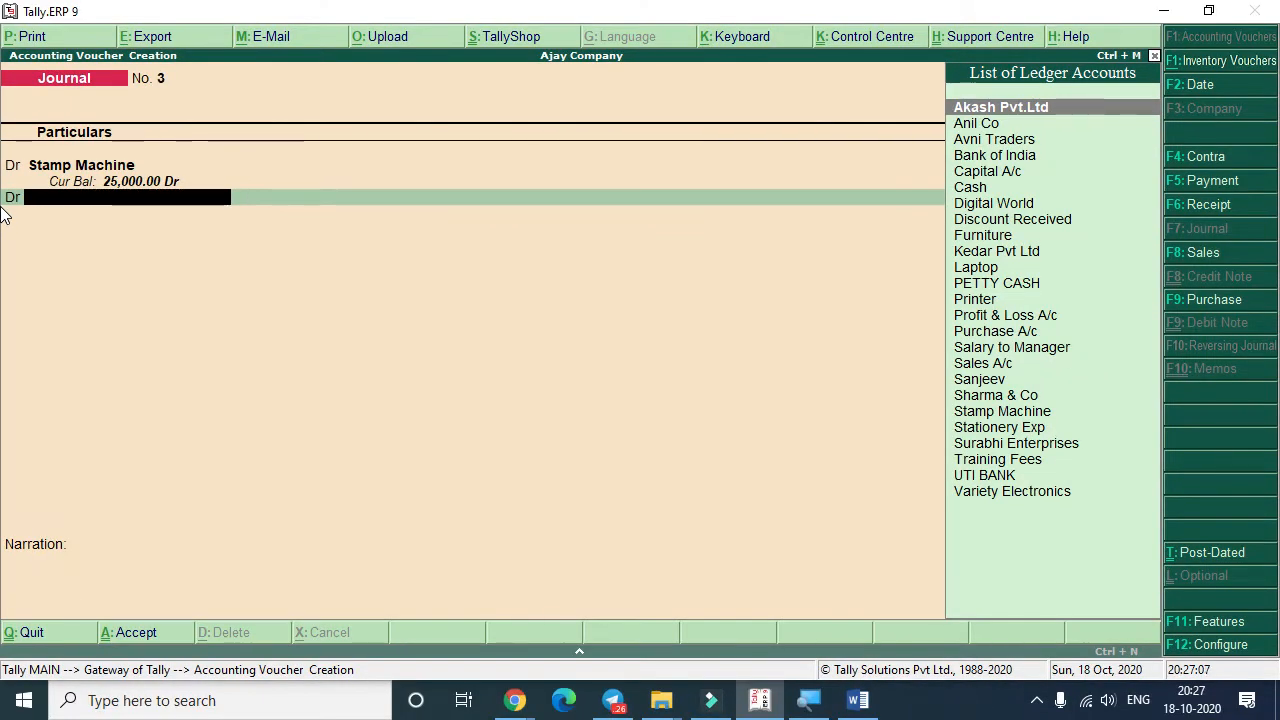
Create a Stamp Accessories ledger under Fixed Assets for the voucher's second debit line, keeping the default details
{"action": "key", "text": "alt+c"}
{"action": "type", "text": "Stamp Accessories"}
{"action": "key", "text": "Return"}
{"action": "key", "text": "Return"}
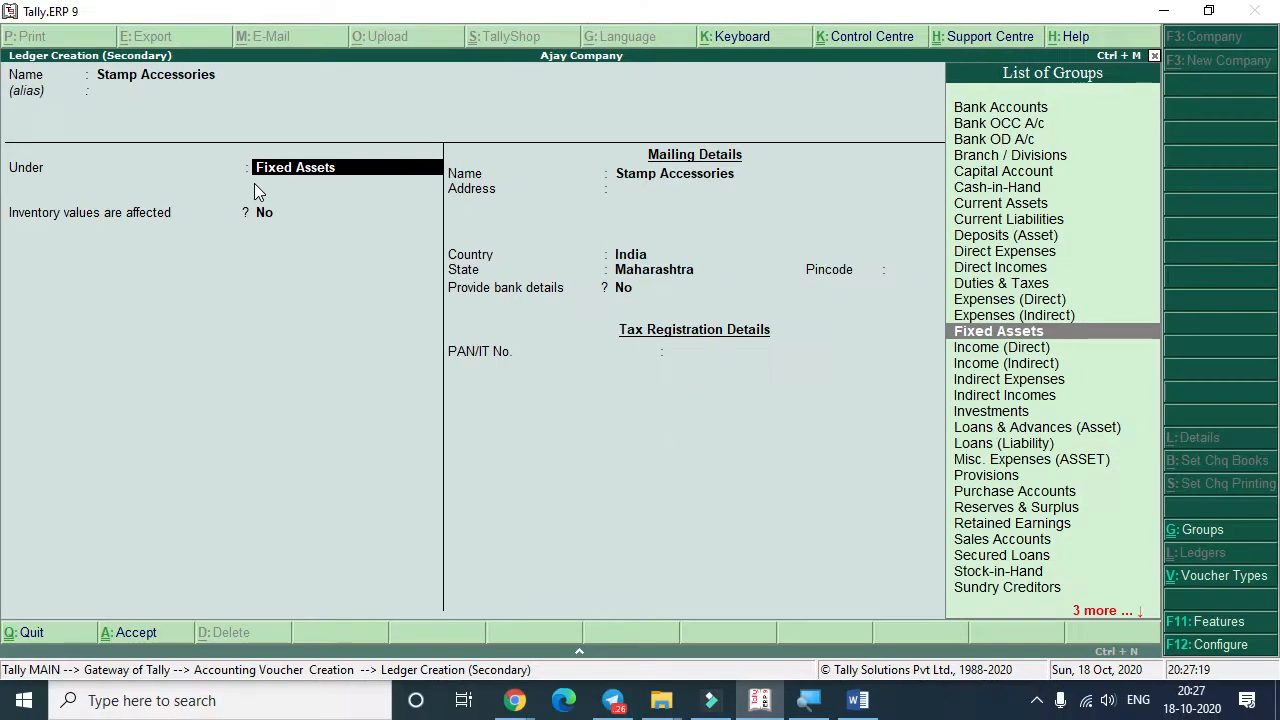
{"action": "key", "text": "Return"}
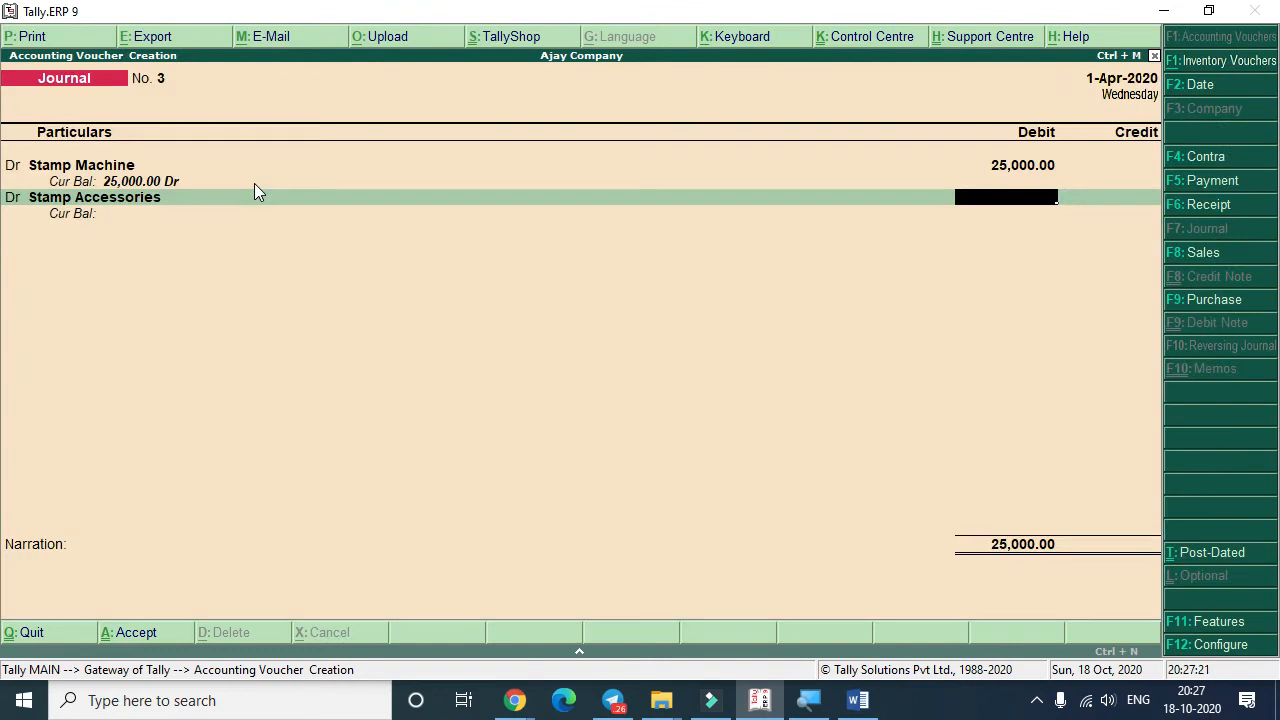
Debit the Stamp Accessories ledger with 15,000 and keep the third entry line as Cr
{"action": "type", "text": "15,0"}
{"action": "type", "text": "0"}
{"action": "type", "text": "00"}
{"action": "key", "text": "Return"}
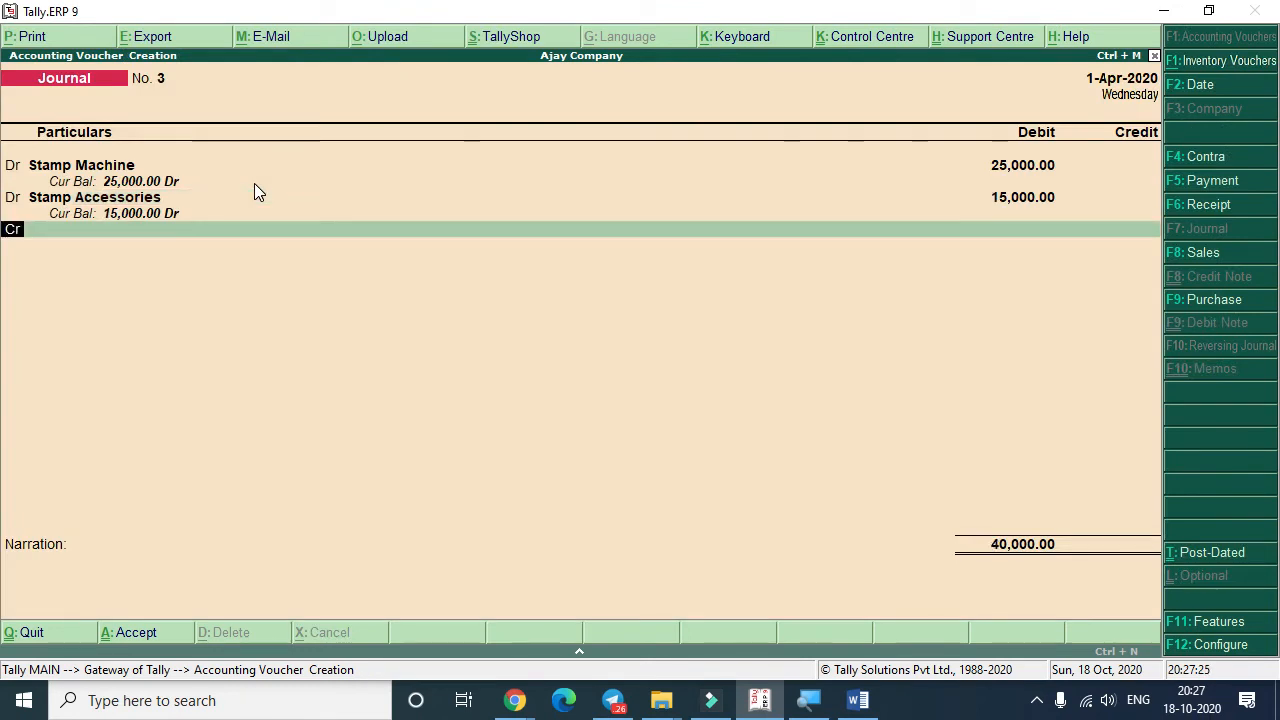
{"action": "key", "text": "Return"}
Look for the supplier among the existing ledgers, and check transaction 3's credit party in the Word exercise
{"action": "type", "text": "su"}
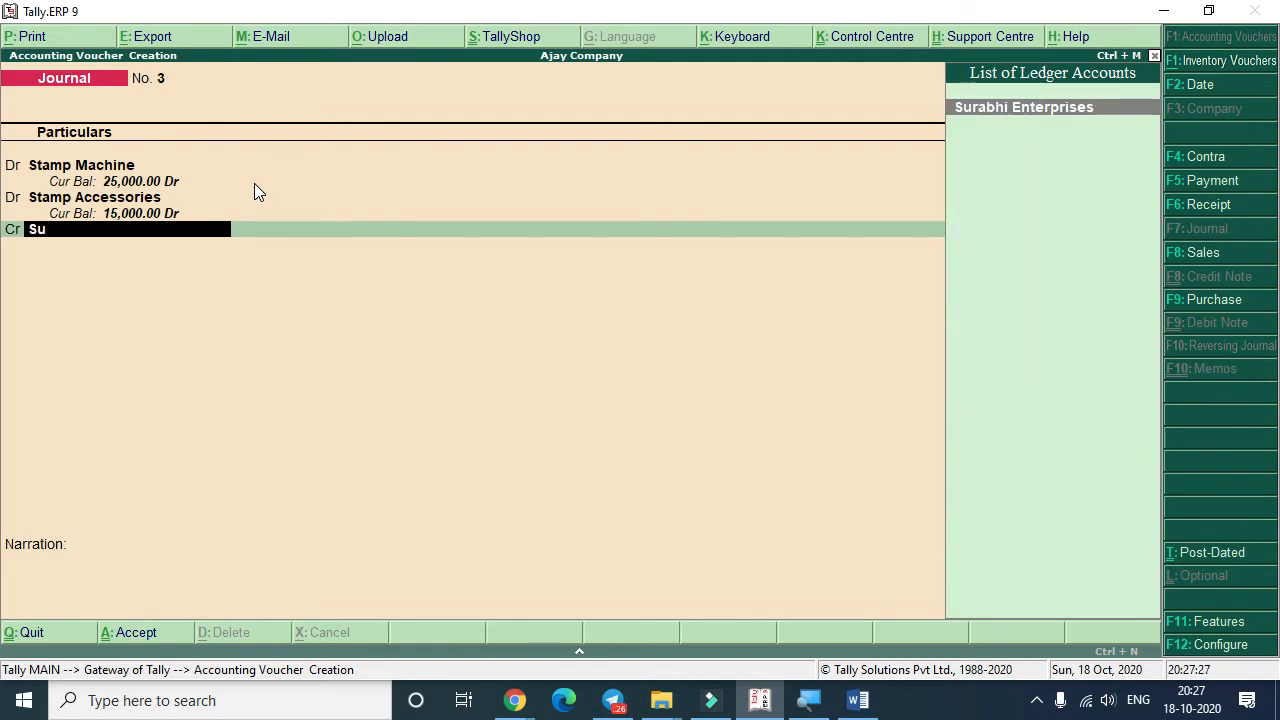
{"action": "key", "text": "BackSpace"}
{"action": "key", "text": "BackSpace"}
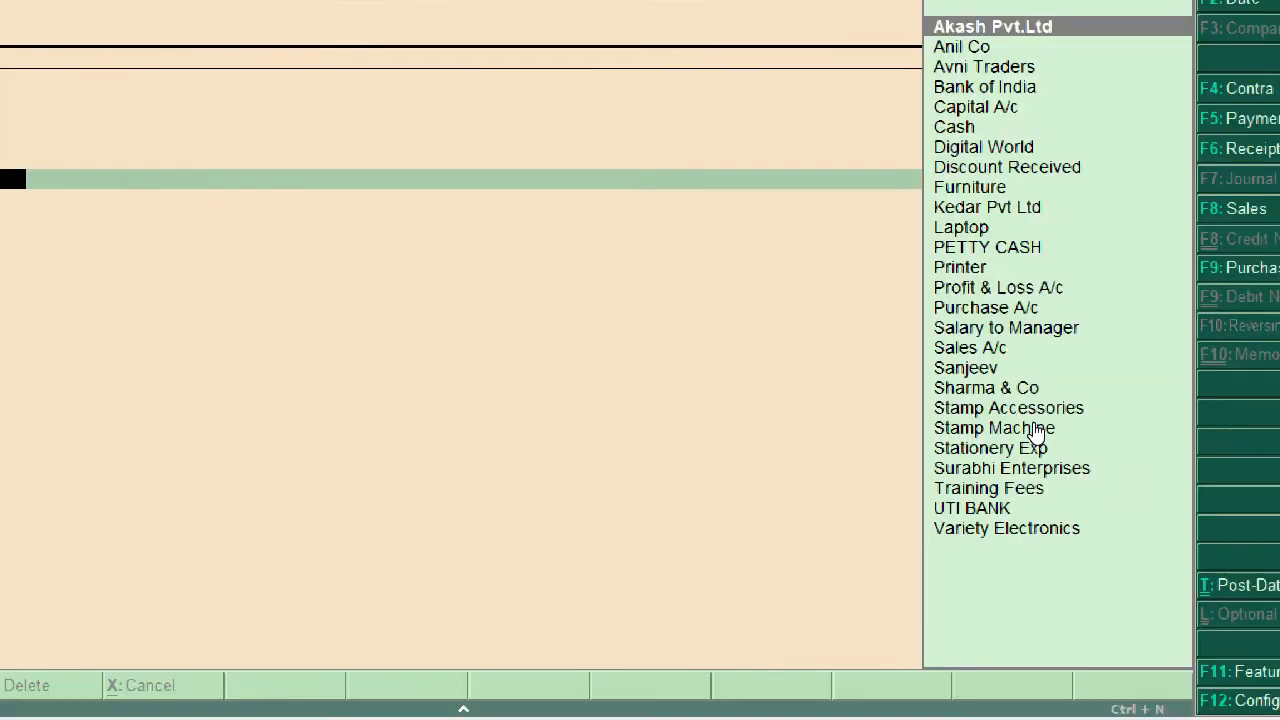
{"action": "key", "text": "alt+Tab"}
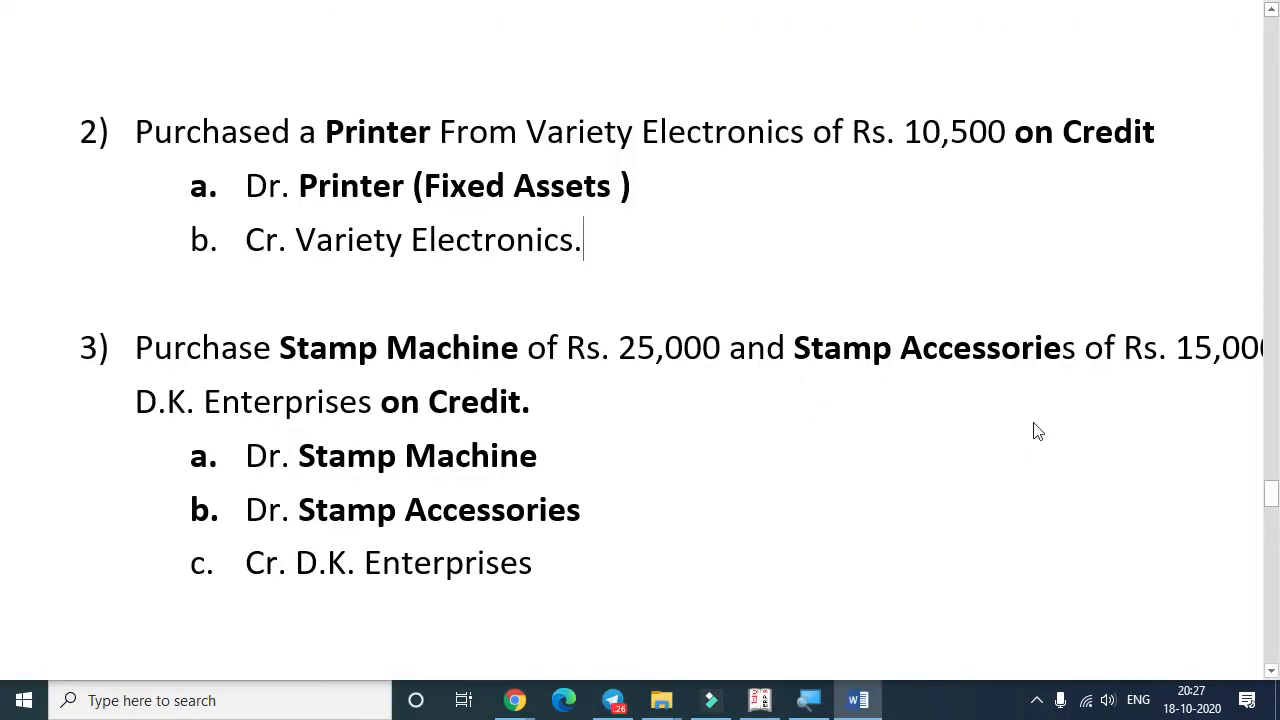
{"action": "key", "text": "alt+Tab"}
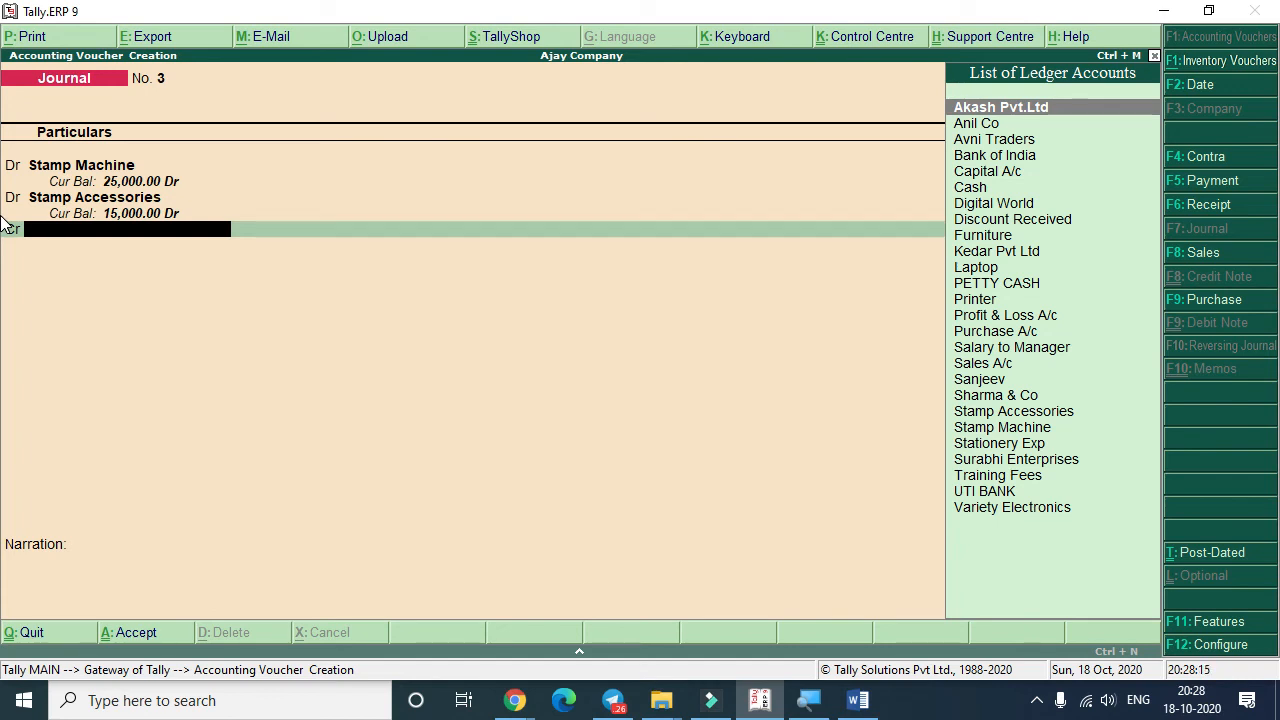
Start a D.K. ENTERPRISES ledger under Sundry Creditors for the credit line, leaving bill-by-bill balances and inventory values at No
{"action": "key", "text": "alt+c"}
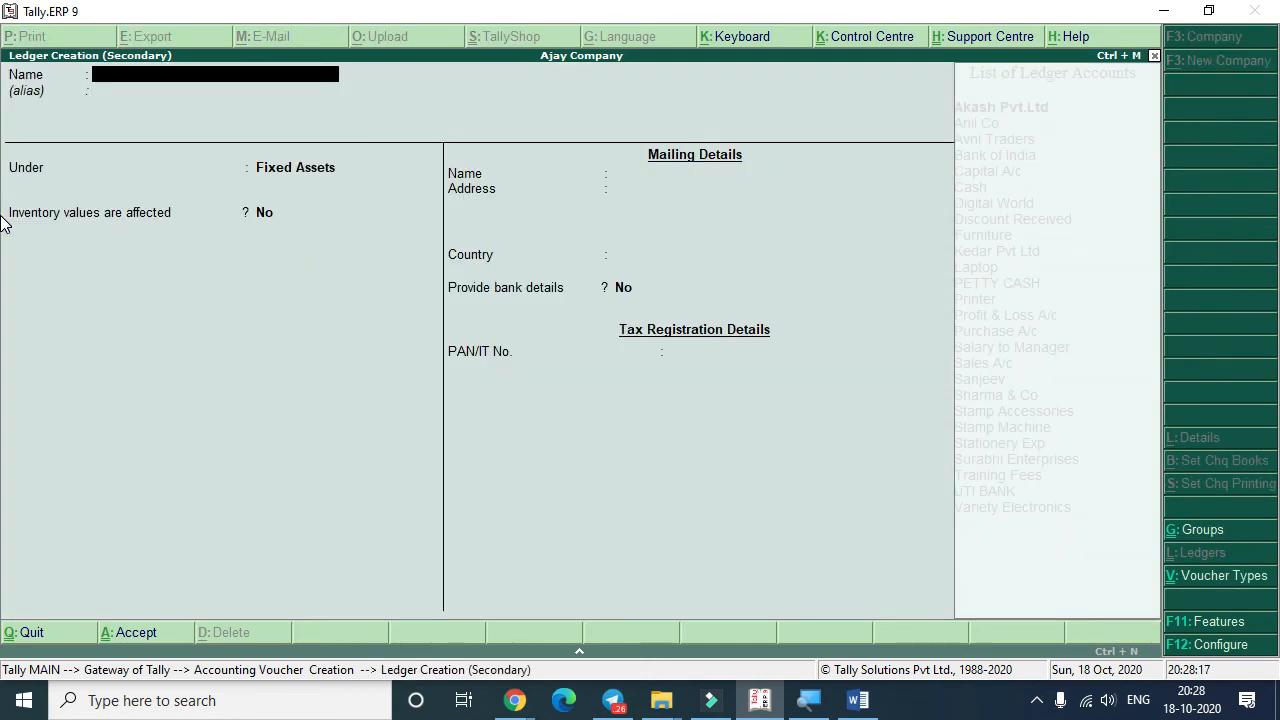
{"action": "type", "text": "D.K. ENTERPRISES"}
{"action": "key", "text": "Return"}
{"action": "type", "text": "SUND"}
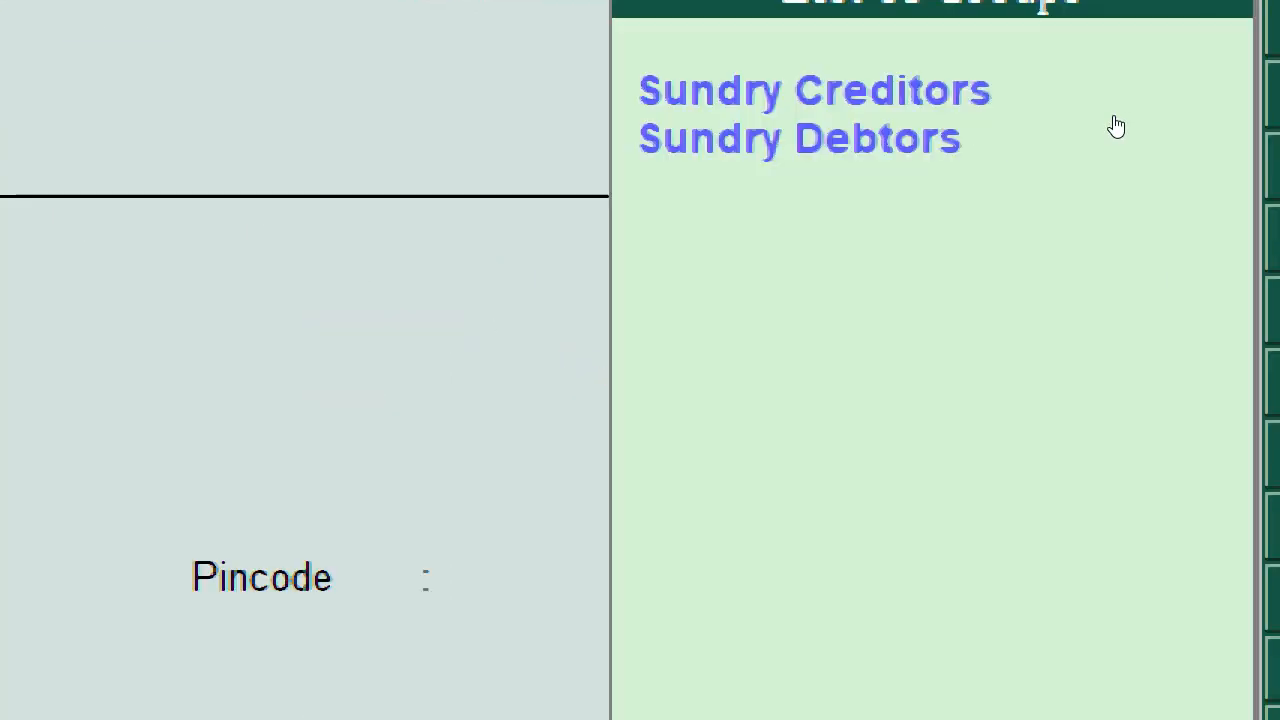
{"action": "key", "text": "Down"}
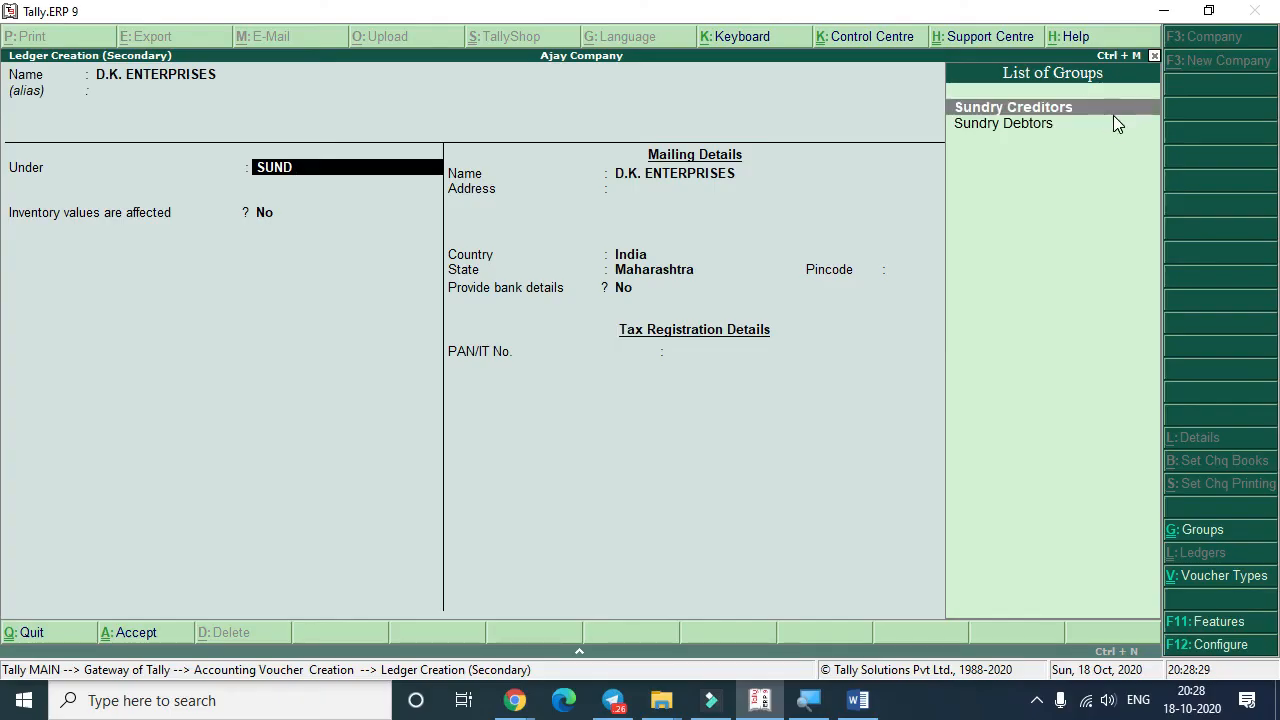
{"action": "key", "text": "Return"}
{"action": "key", "text": "Return"}
{"action": "key", "text": "Return"}
{"action": "key", "text": "Return"}
{"action": "key", "text": "Return"}
{"action": "key", "text": "Return"}
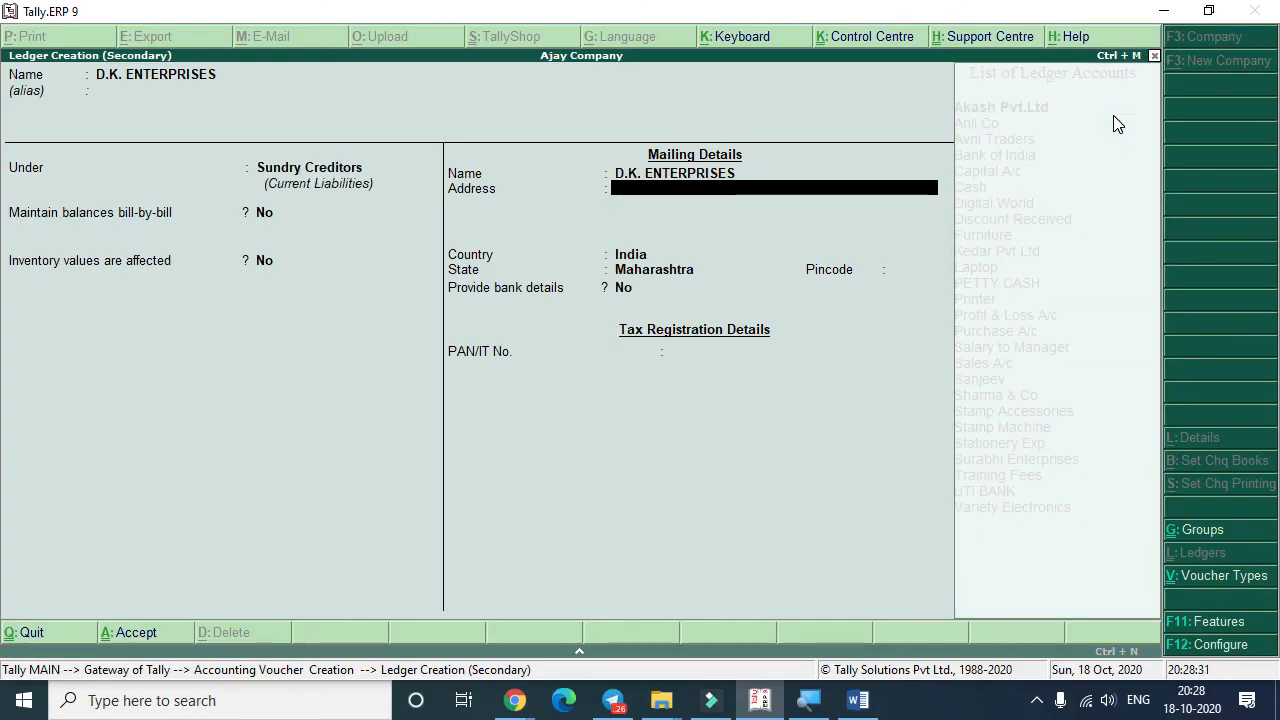
Save the D.K. ENTERPRISES ledger with default mailing and tax details, and accept 40,000 as its credit amount
{"action": "key", "text": "Return"}
{"action": "key", "text": "Return"}
{"action": "key", "text": "Return"}
{"action": "key", "text": "Return"}
{"action": "key", "text": "Return"}
{"action": "key", "text": "Return"}
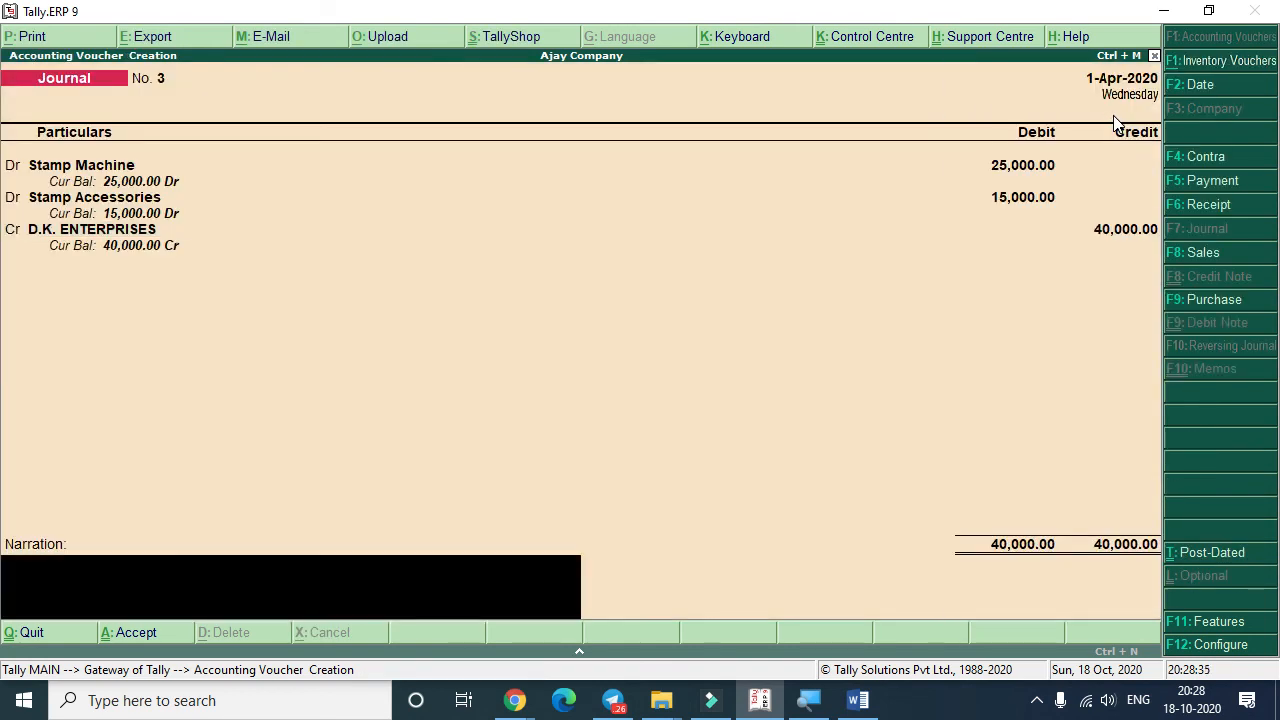
Add the narration "being fixed assets purchased on credit" and save the journal voucher
{"action": "type", "text": "being fixed assets purchased on credit"}
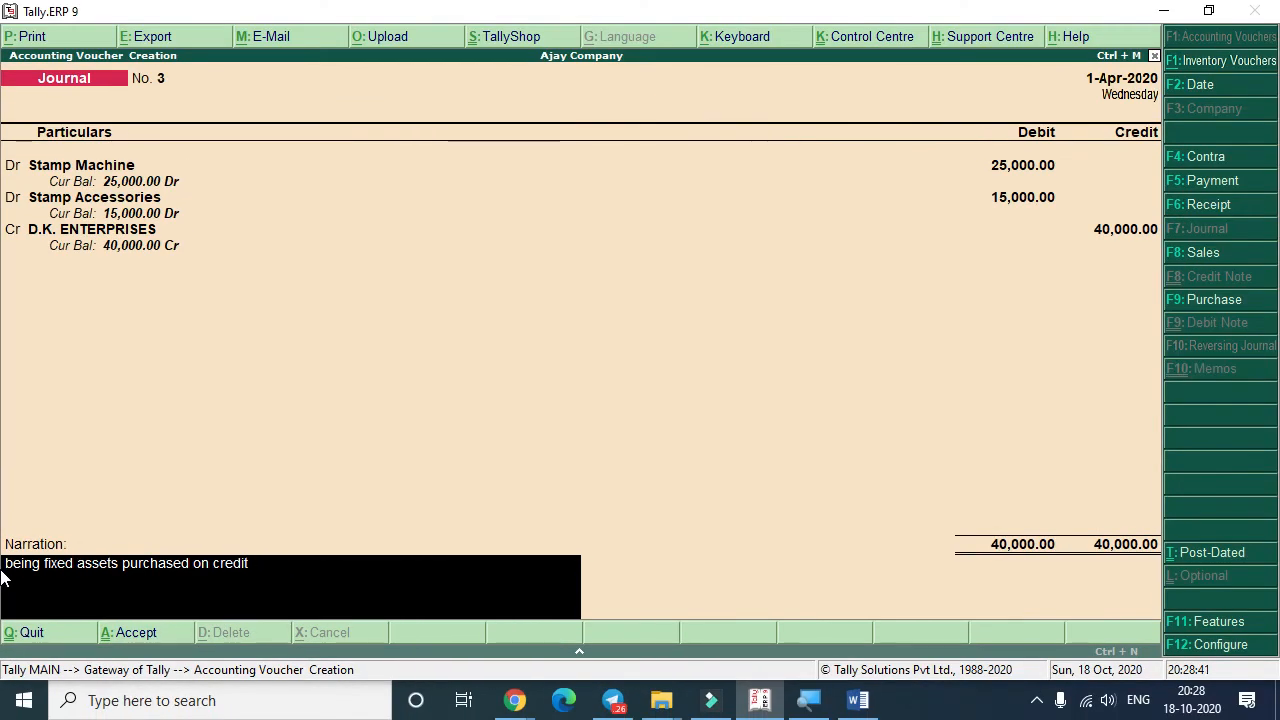
{"action": "key", "text": "Return"}
{"action": "key", "text": "Return"}
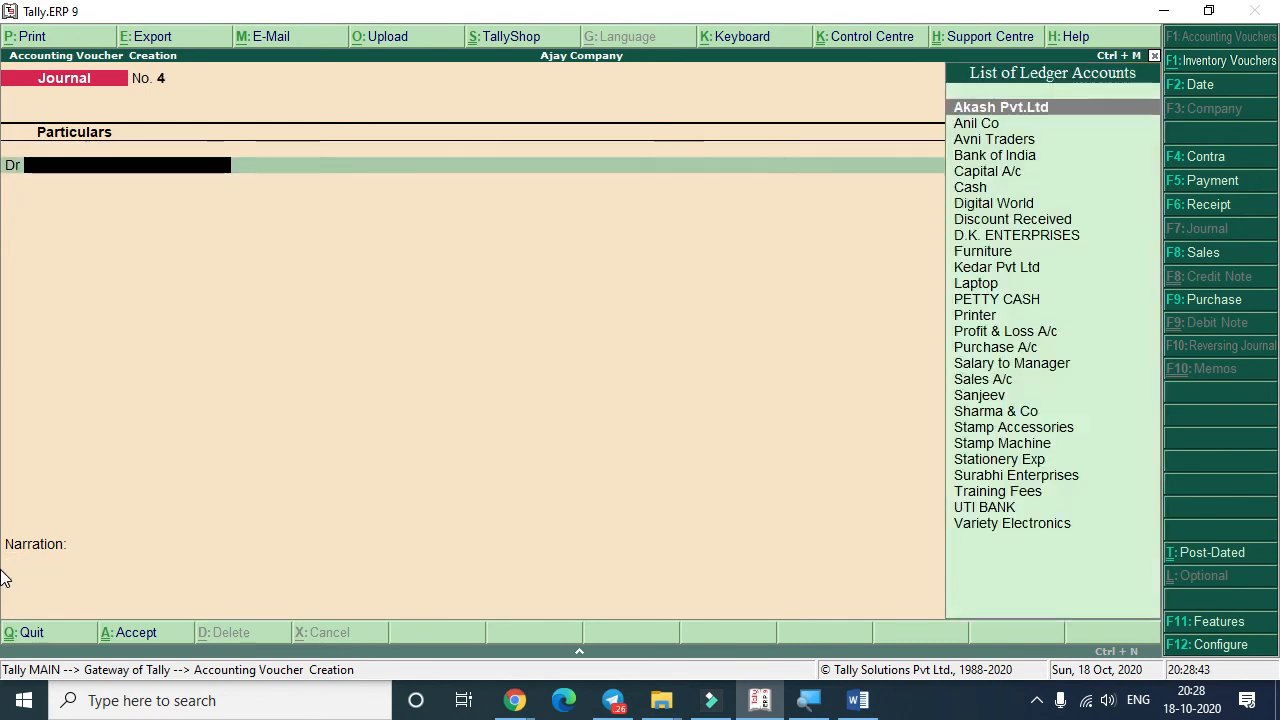